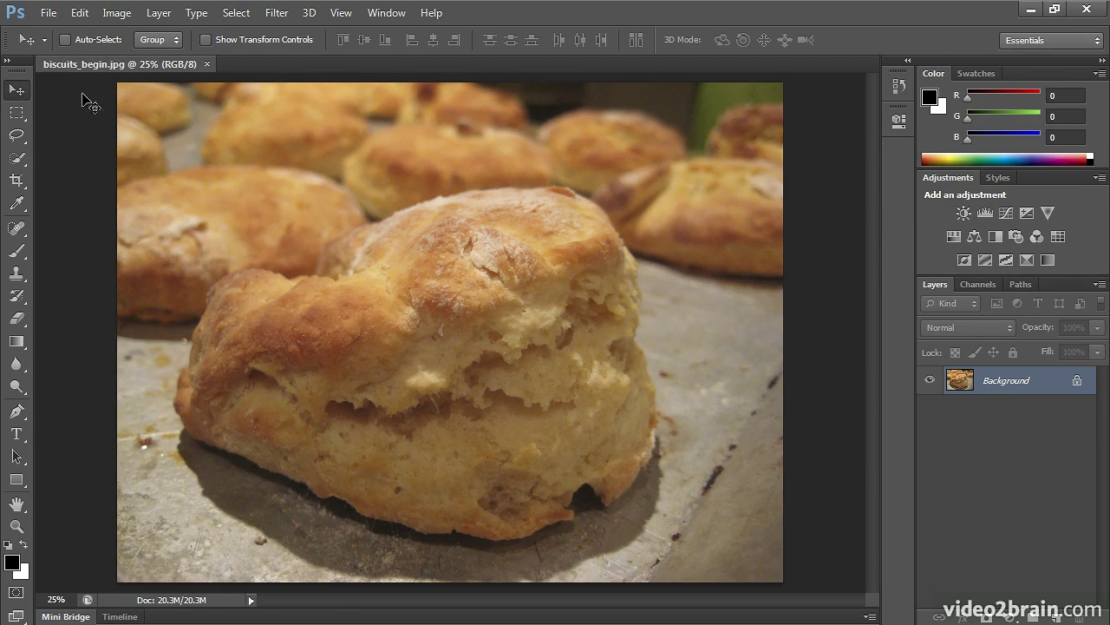
Step: Define a pattern from the whole biscuit photo, keeping the name biscuits_begin.jpg
left_click(87, 14)
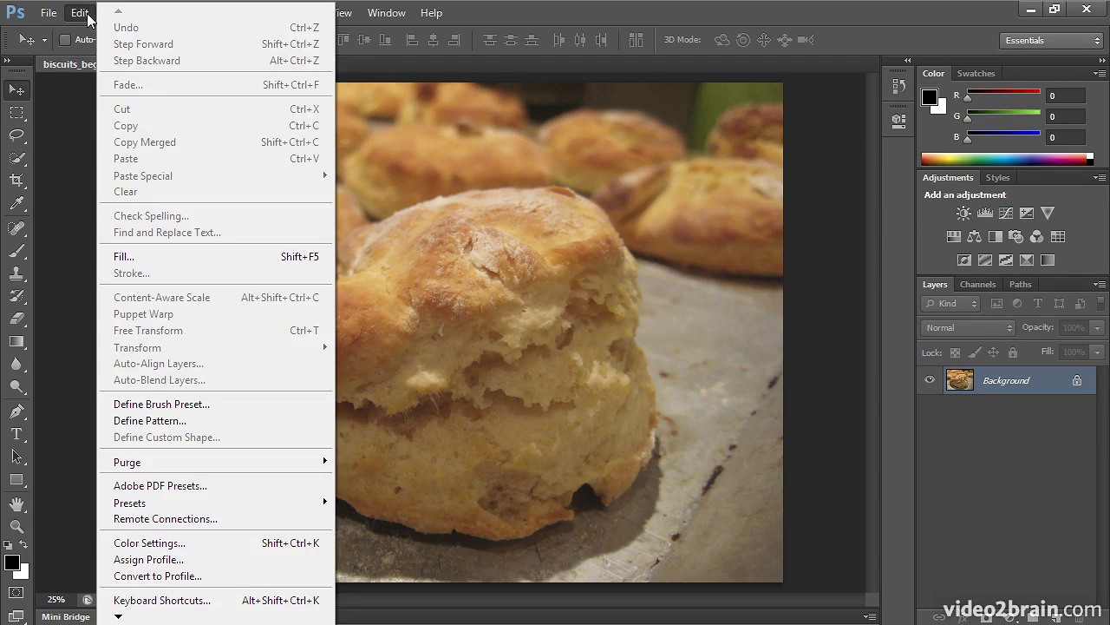
left_click(288, 423)
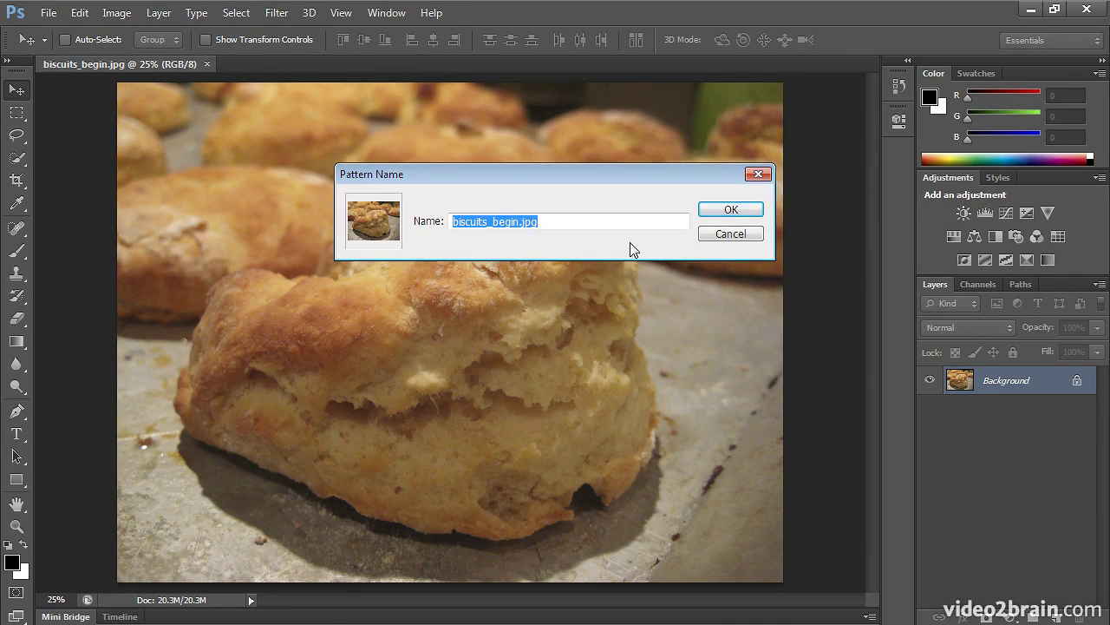
left_click(724, 211)
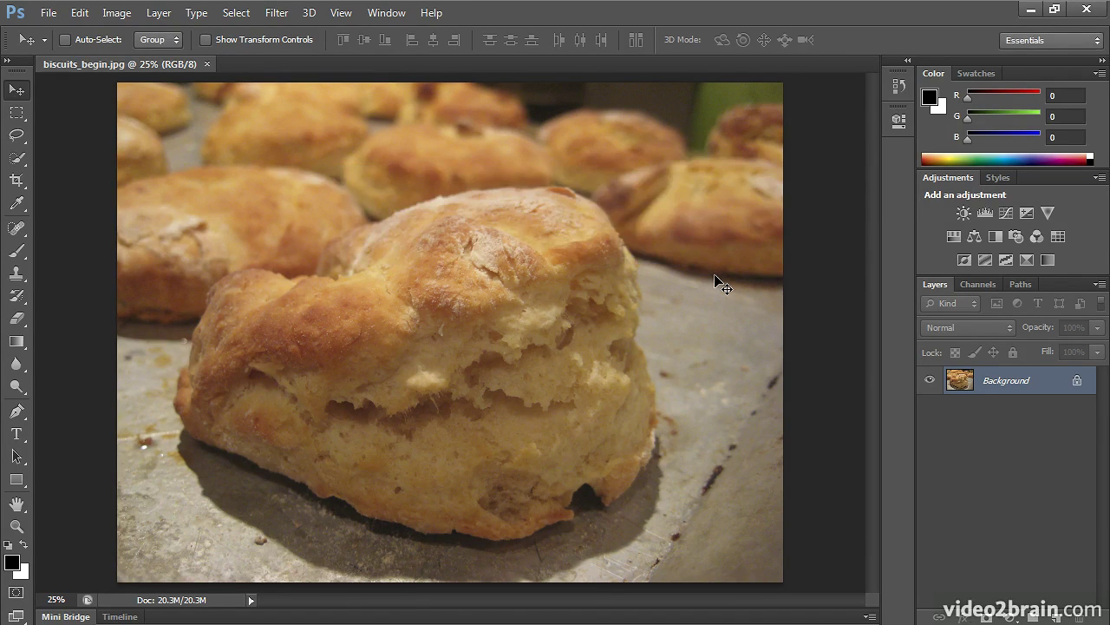
Step: Add a horizontal point text reading "Biscuits" on the front biscuit
left_click(16, 435)
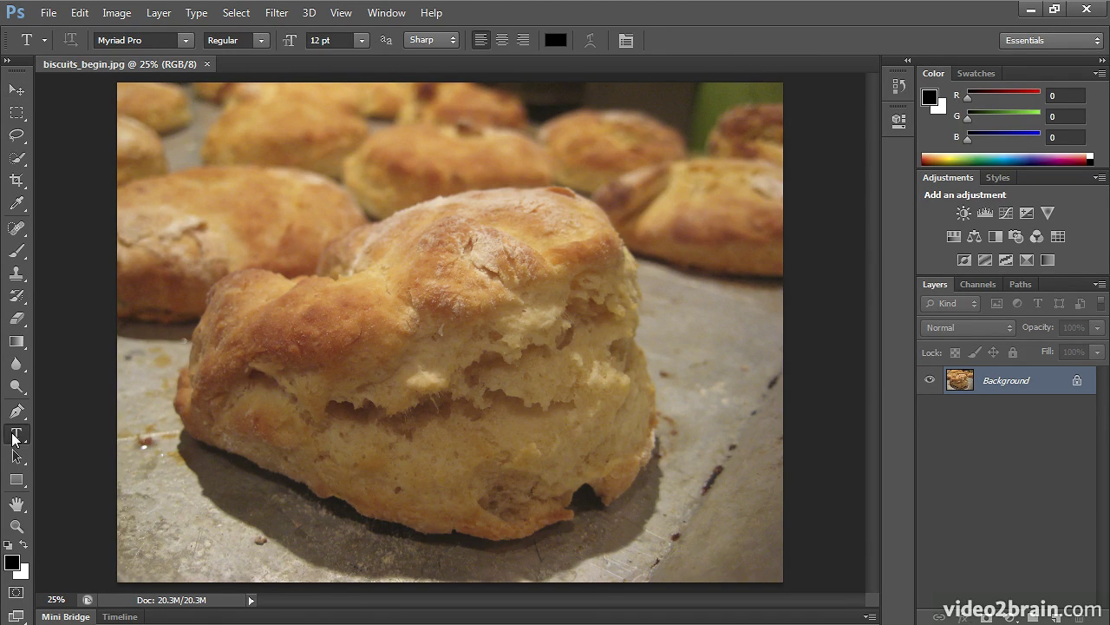
left_click(252, 301)
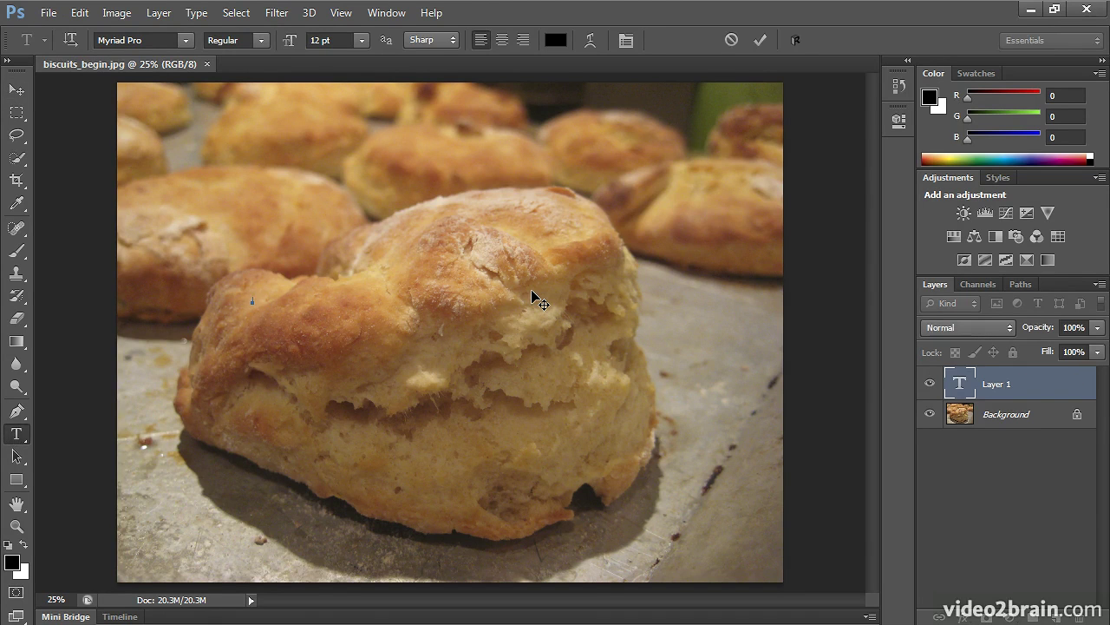
type("Biscuits")
Step: Enlarge the whole word "Biscuits" to 343 pt and centre it over the front biscuit
key("ctrl+a")
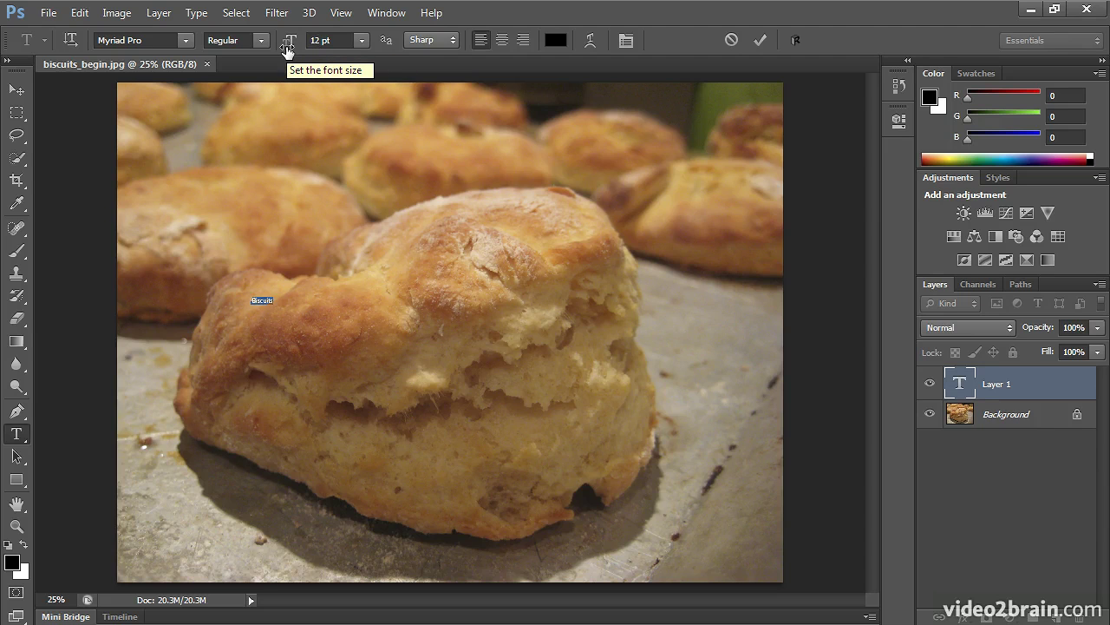
left_click_drag(287, 52, 576, 13)
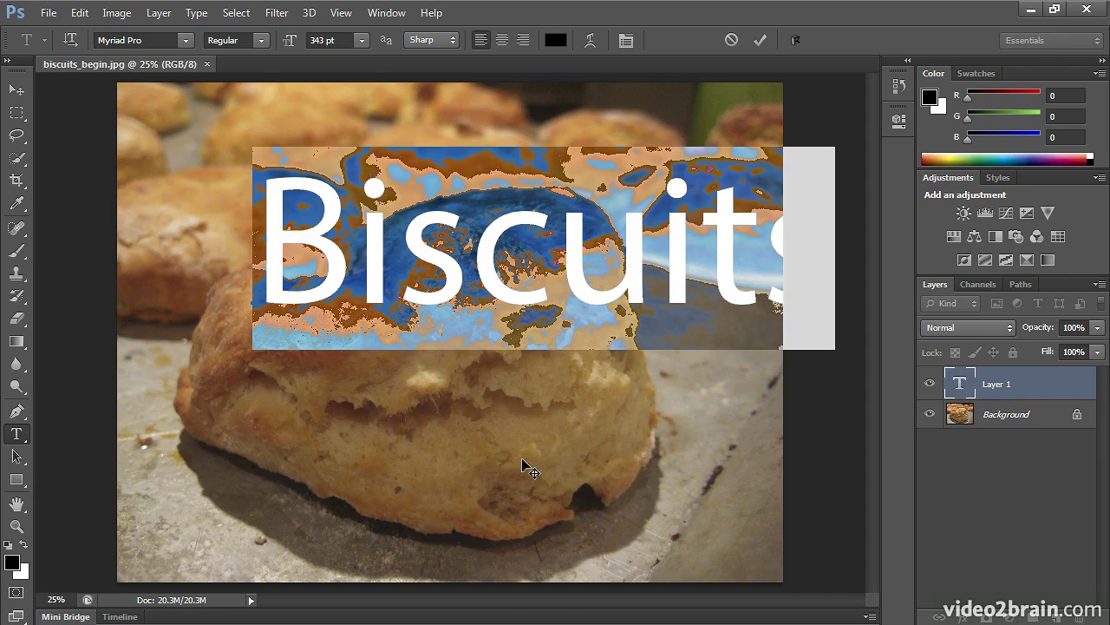
left_click_drag(520, 463, 422, 493)
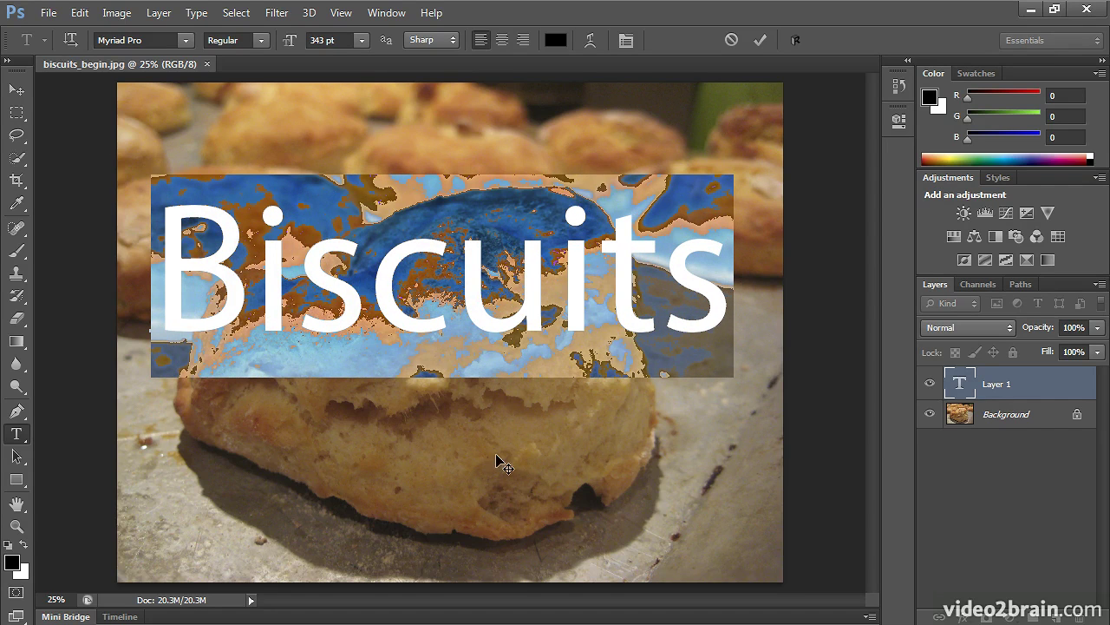
left_click_drag(436, 436, 450, 474)
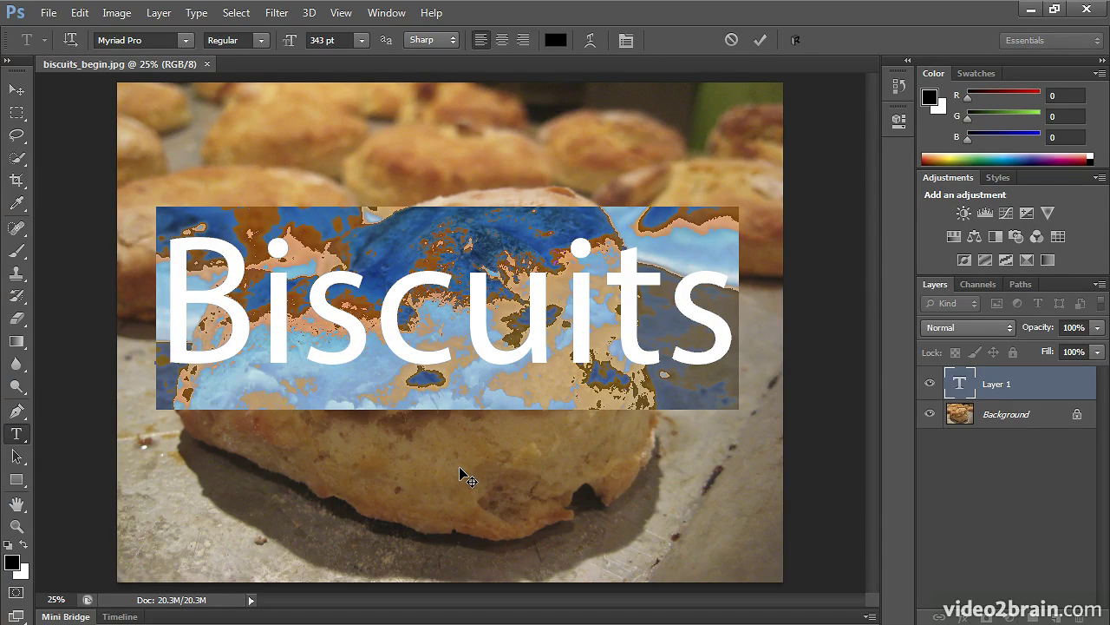
Step: Browse backwards through the fonts from Myriad Pro and set the "Biscuits" text in Harlow Solid Italic
left_click(119, 40)
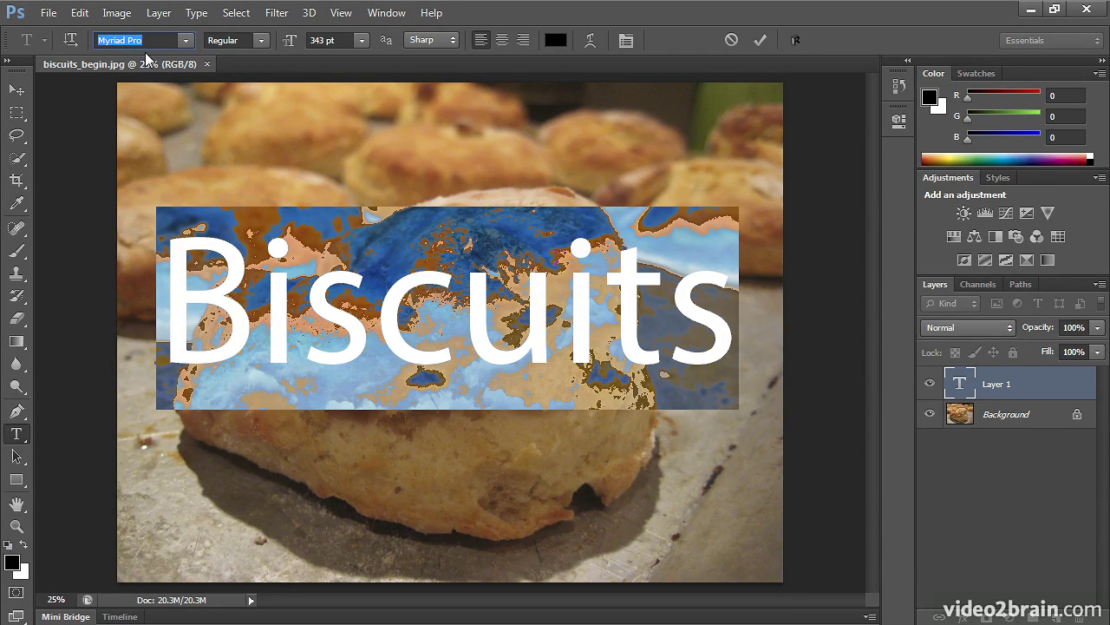
key("Up")
key("Up")
key("Up")
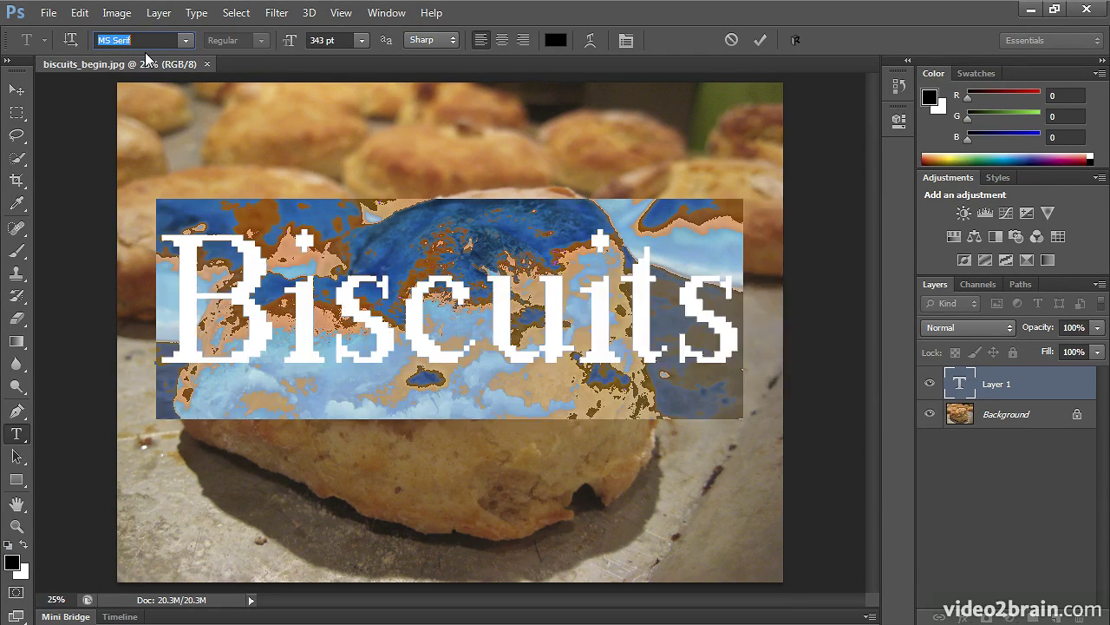
key("Up")
key("Up")
key("Up")
key("Up")
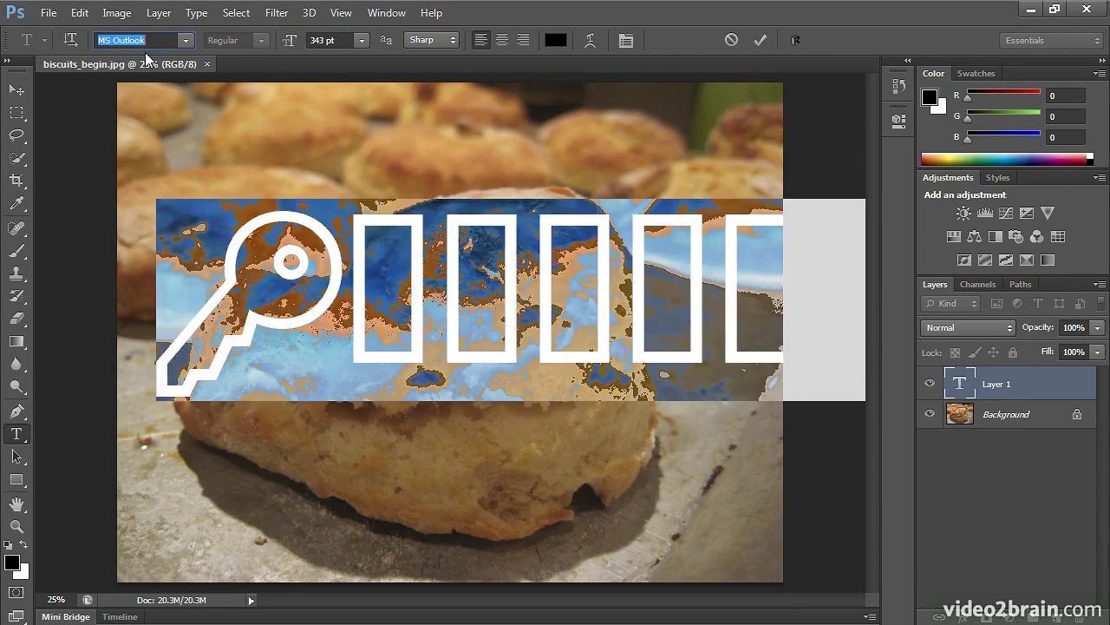
key("Up")
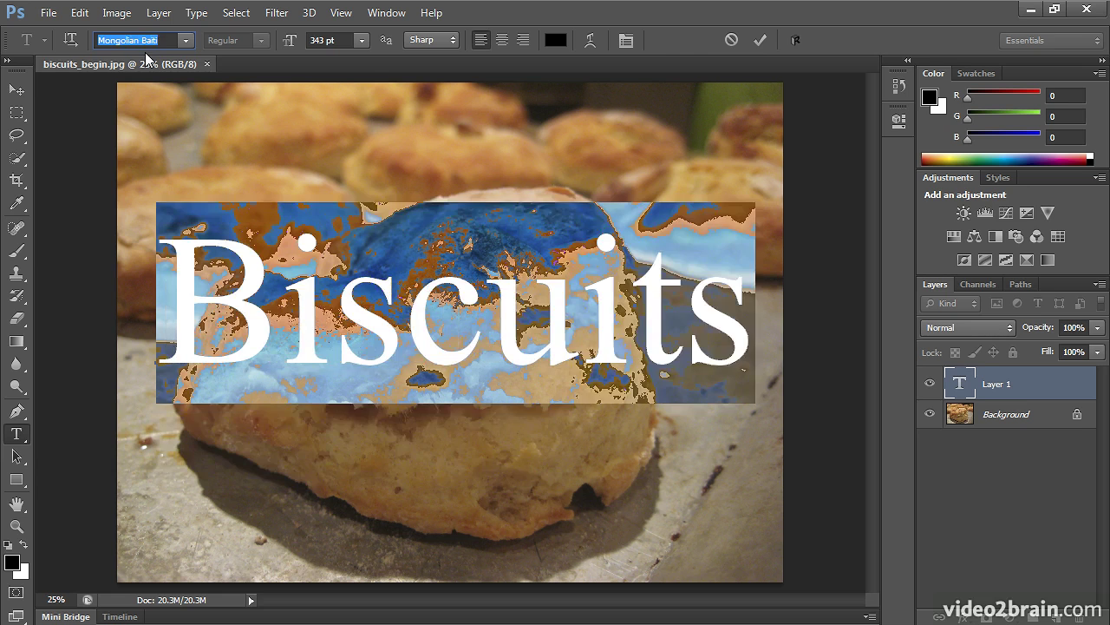
key("Up")
key("Up")
key("Up")
key("Up")
key("Up")
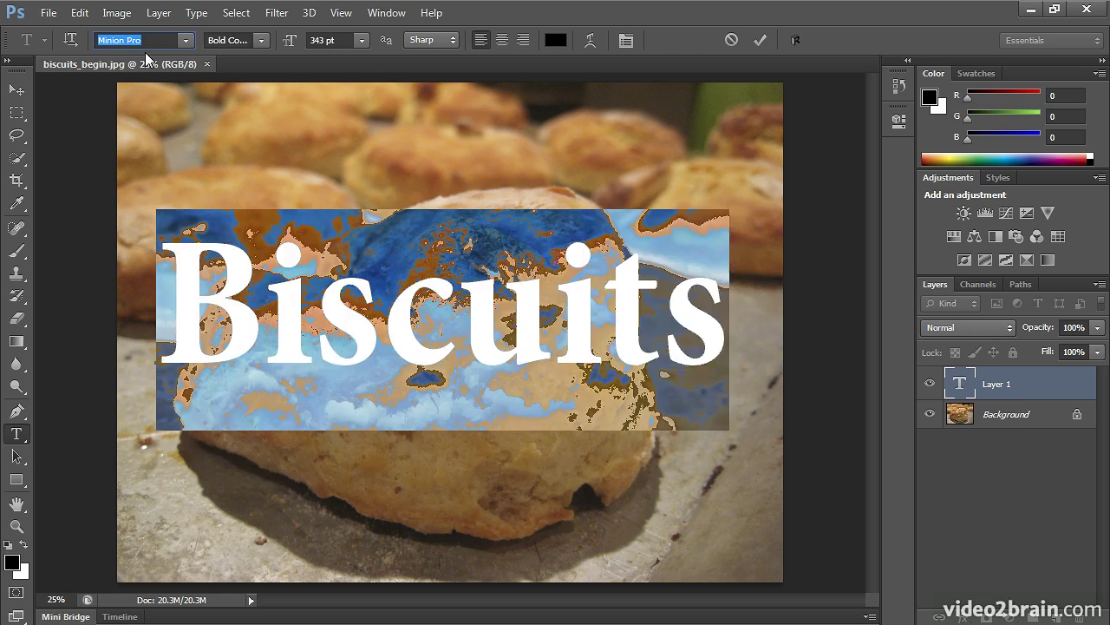
key("Up")
key("Up")
key("Up")
key("Up")
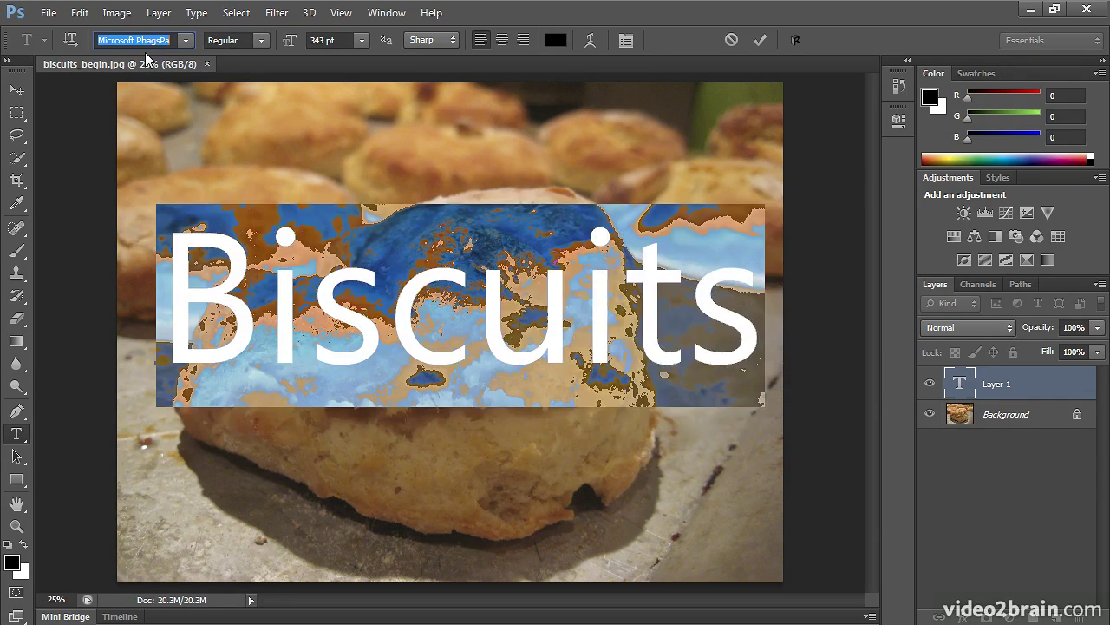
key("Up")
key("Up")
key("Up")
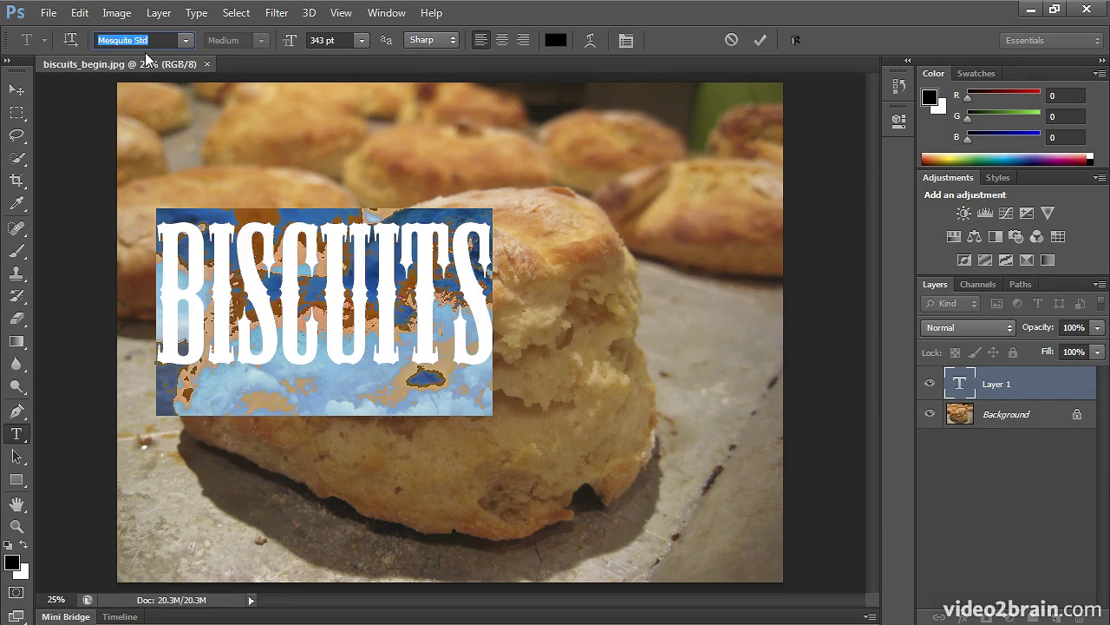
key("Up")
key("Up")
key("Up")
key("Up")
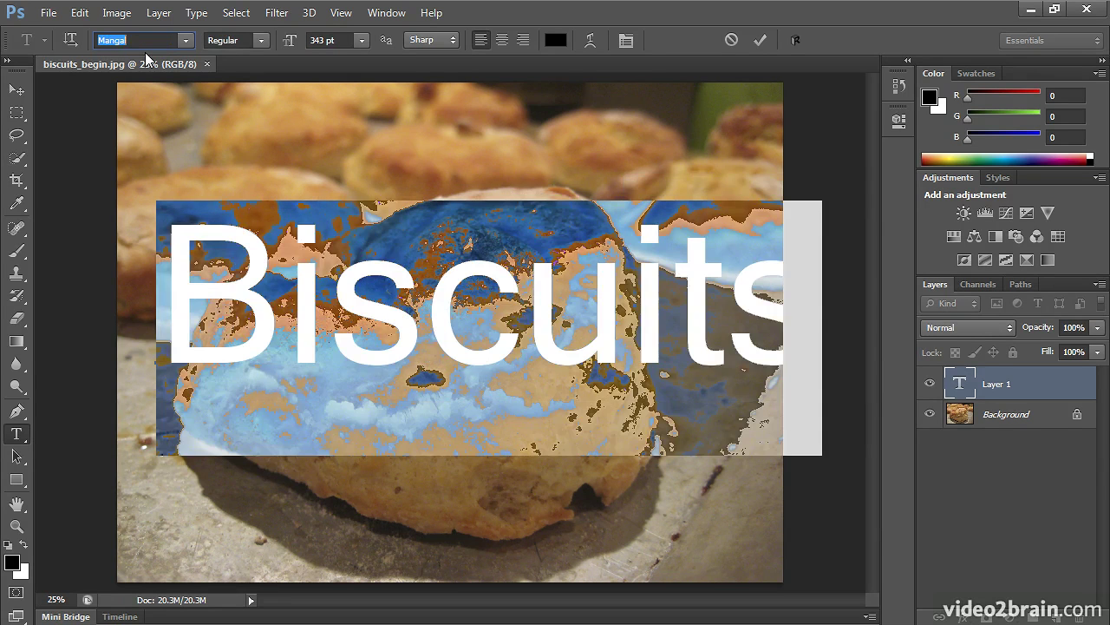
key("Up")
key("Up")
key("Up")
key("Up")
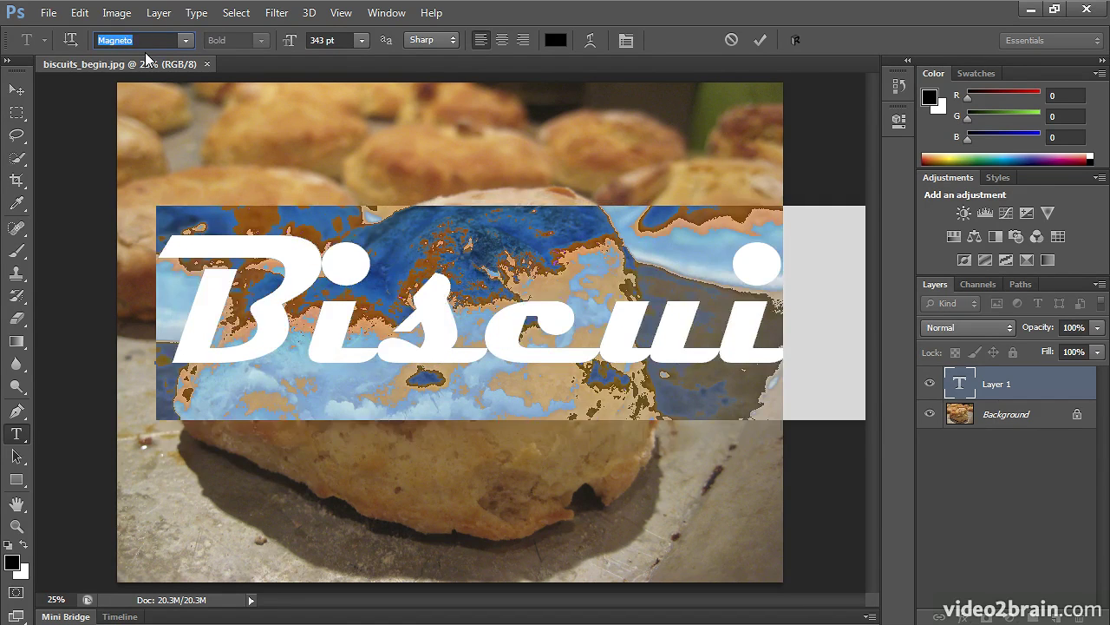
key("Up")
key("Up")
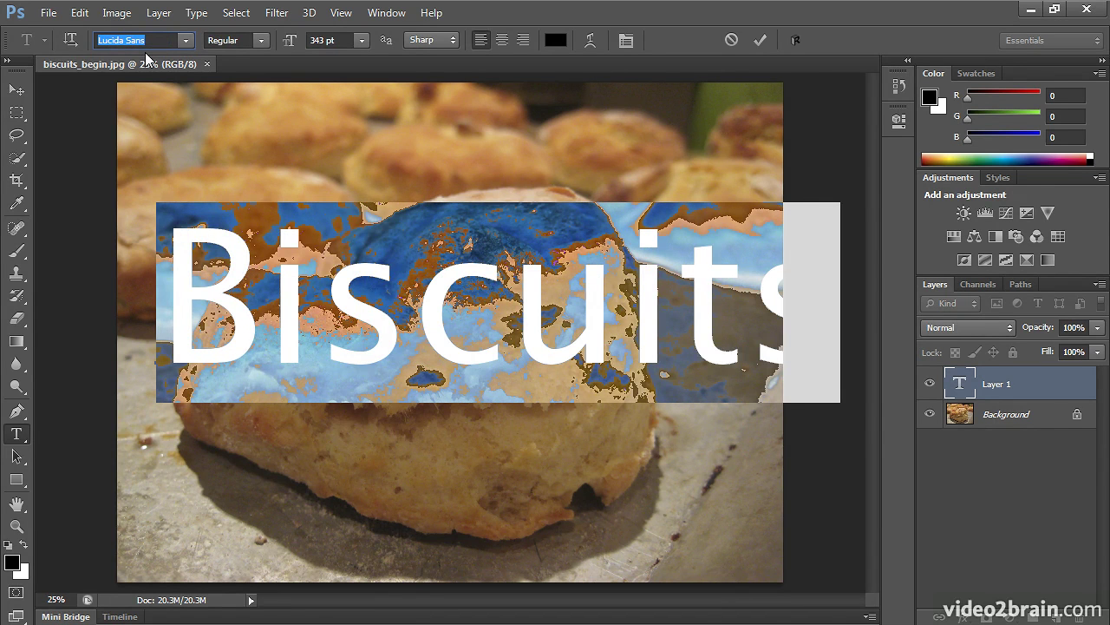
key("Up")
key("Up")
key("Up")
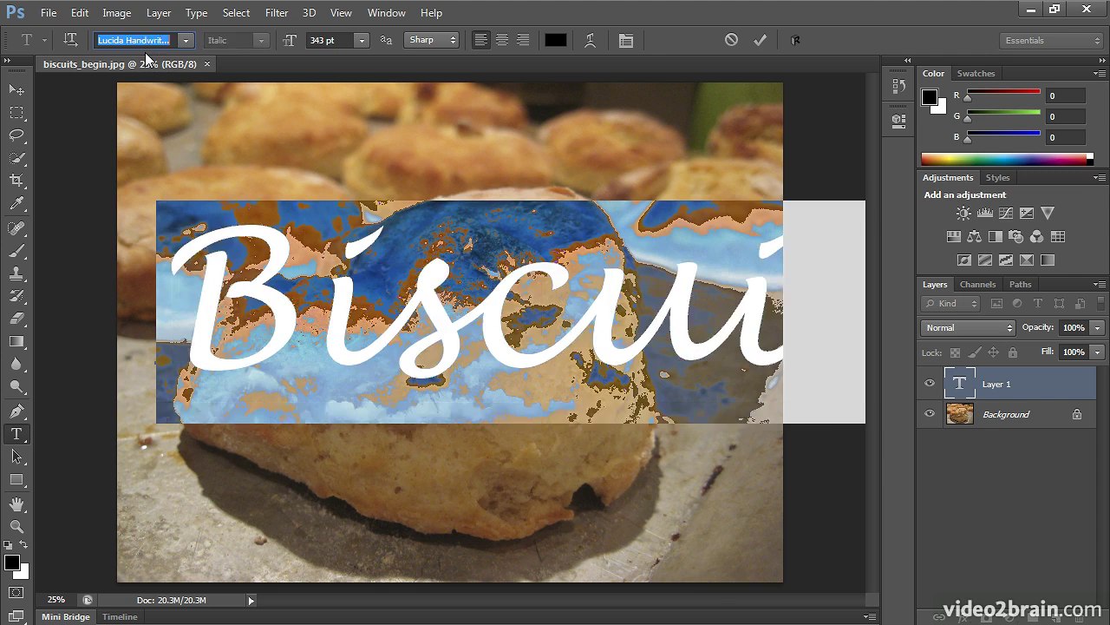
key("Up")
key("Up")
key("Up")
key("Up")
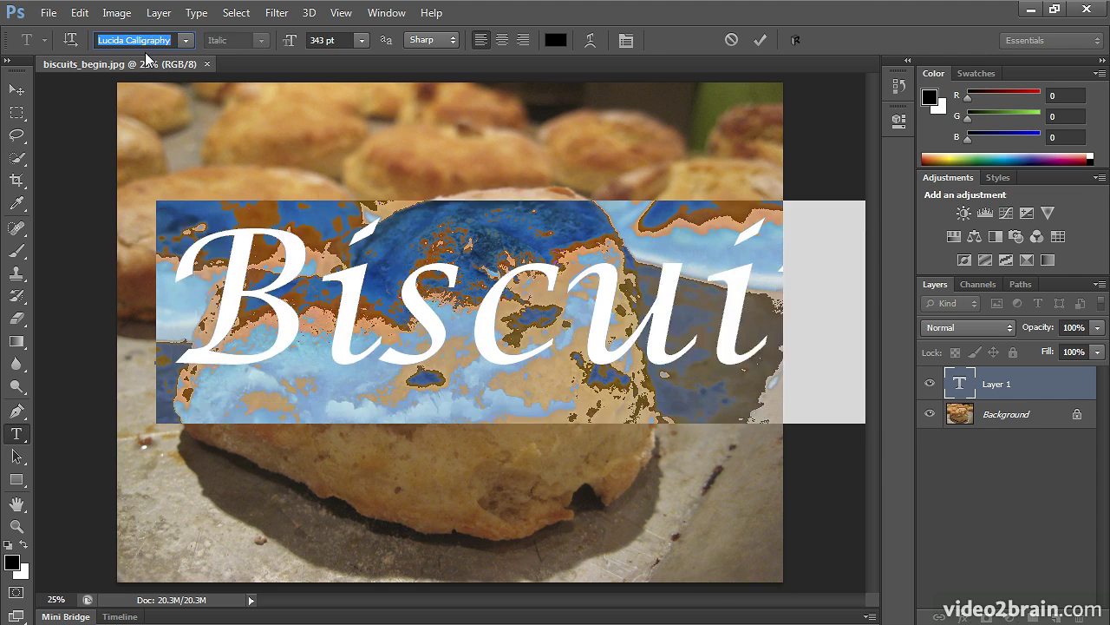
key("Up")
key("Up")
key("Up")
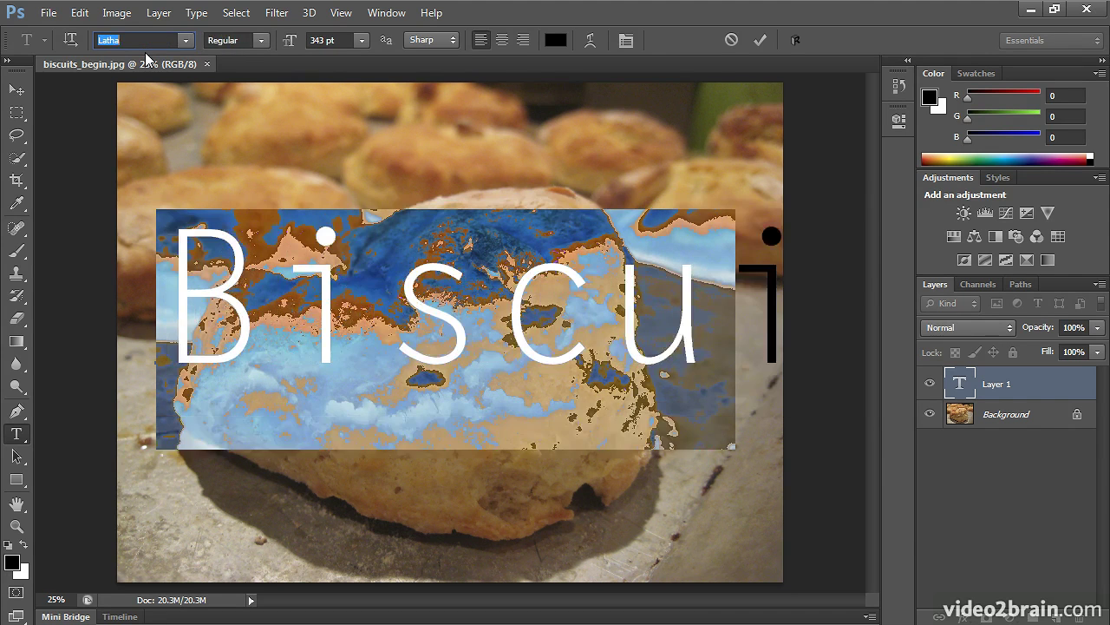
key("Up")
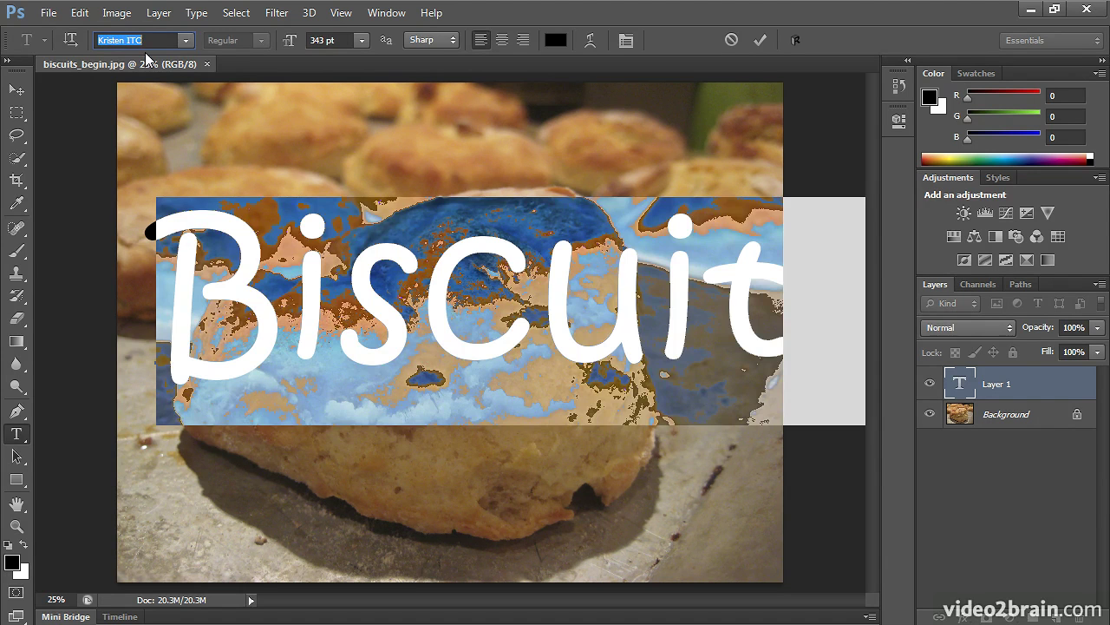
key("Up")
key("Up")
key("Up")
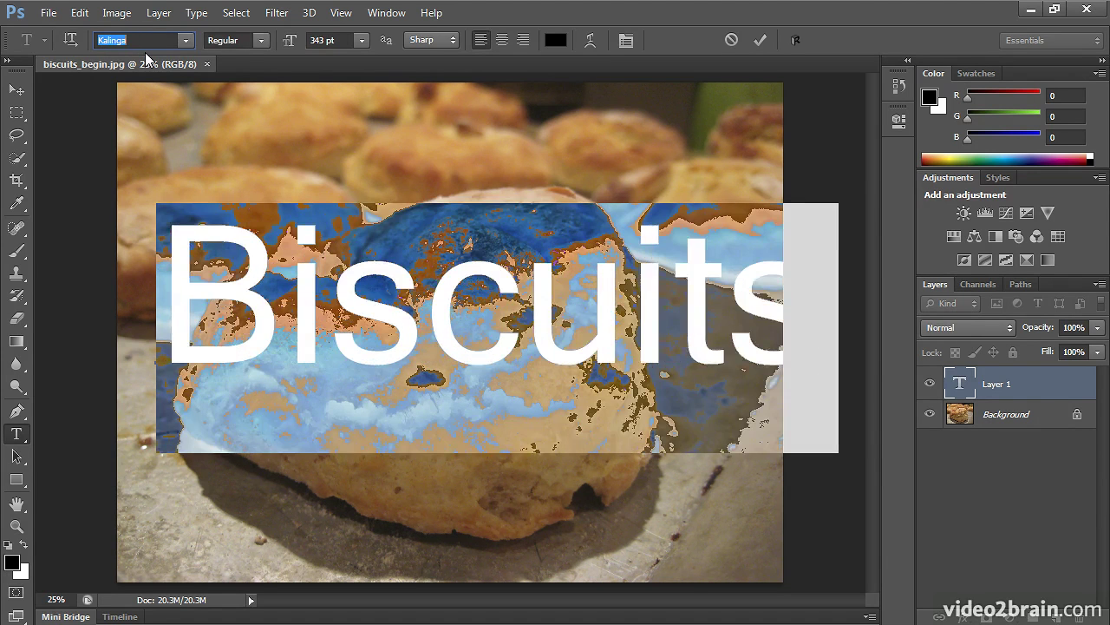
key("Up")
key("Up")
key("Down")
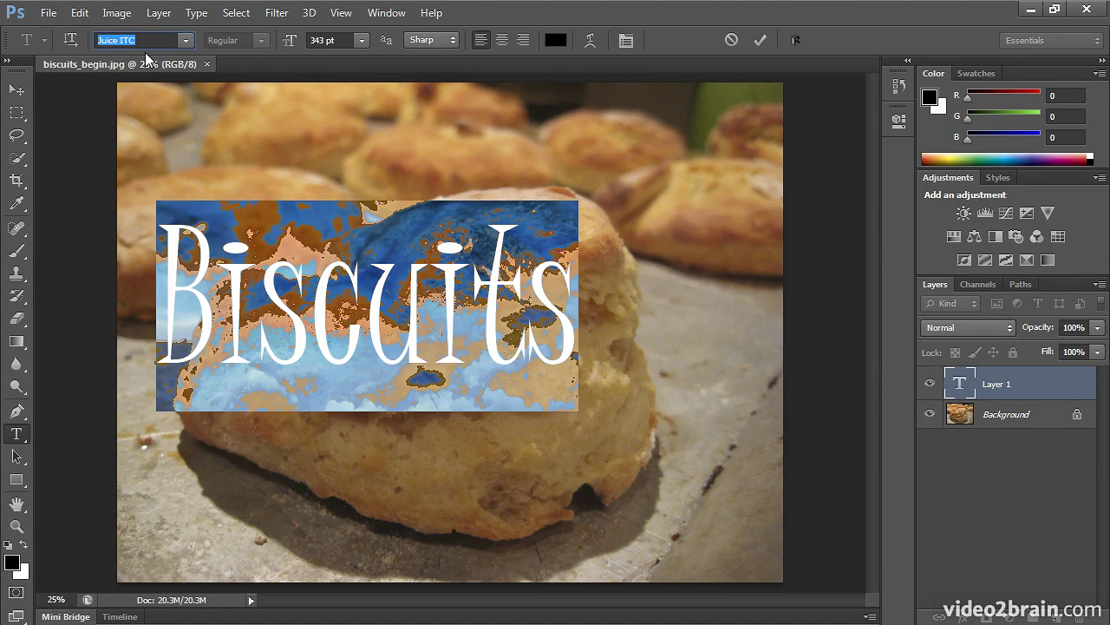
key("Up")
key("Up")
key("Up")
key("Up")
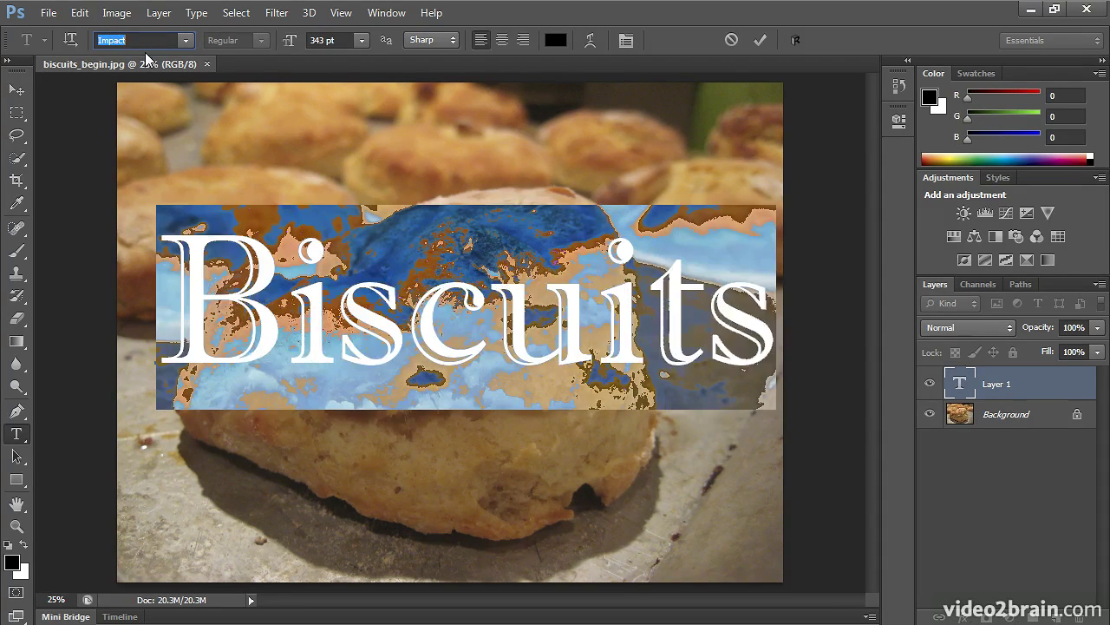
key("Up")
key("Up")
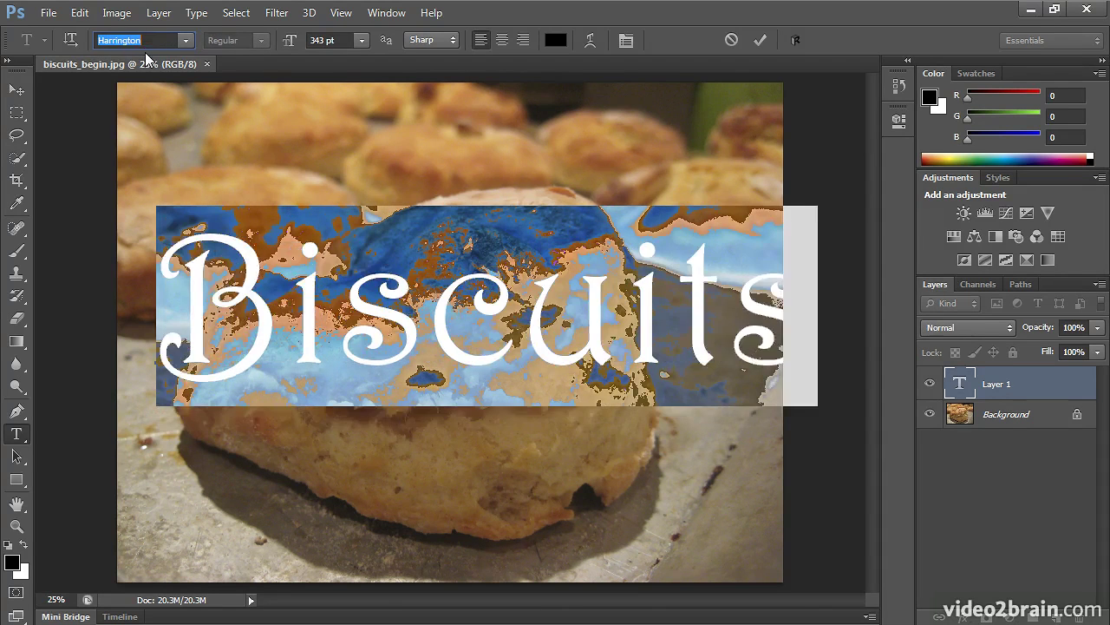
key("Up")
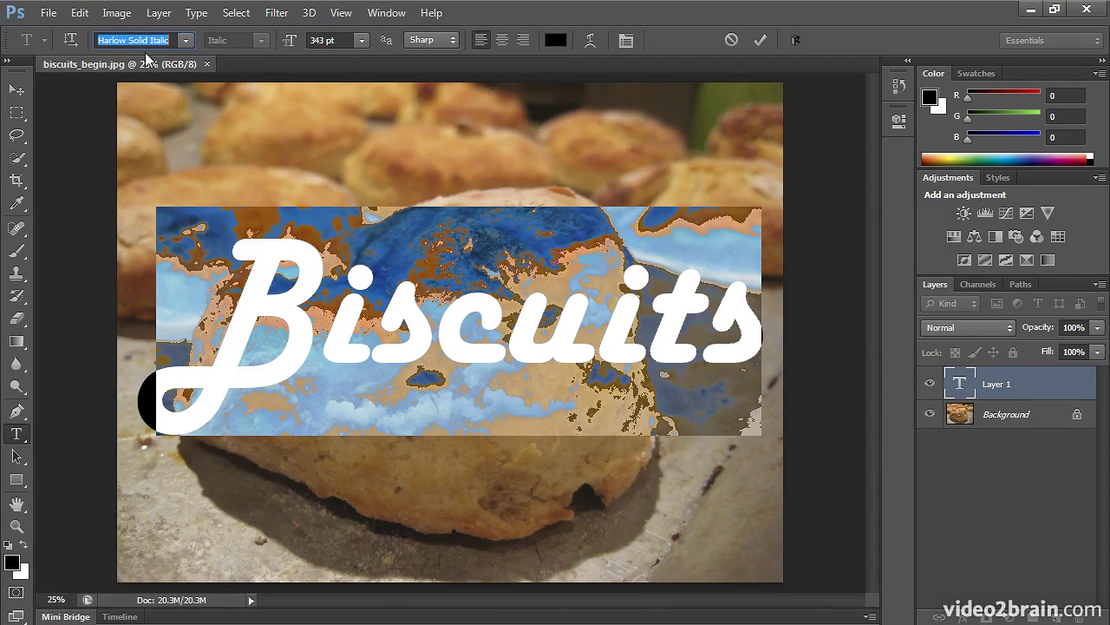
left_click(192, 13)
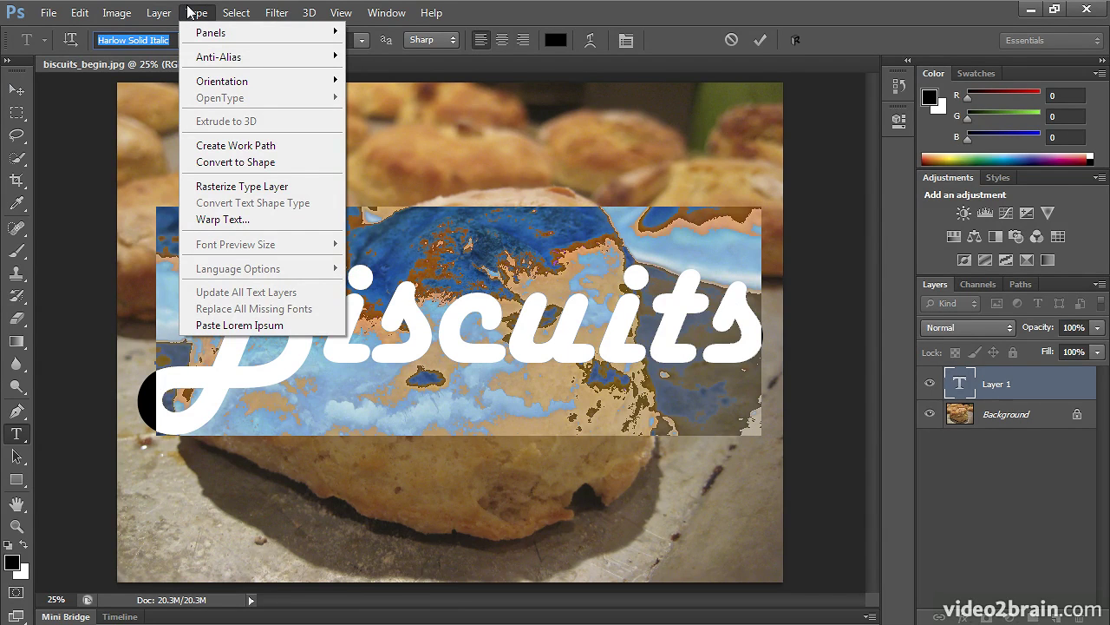
left_click(189, 13)
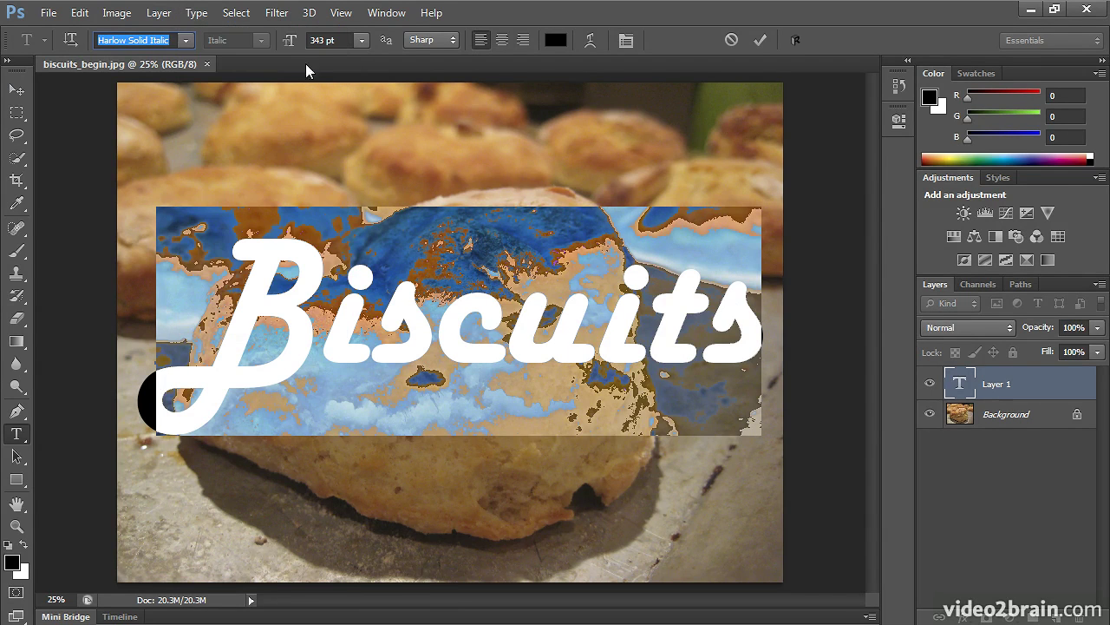
Step: Show the character settings and set the kerning of the "Biscuits" text to Optical
left_click(626, 48)
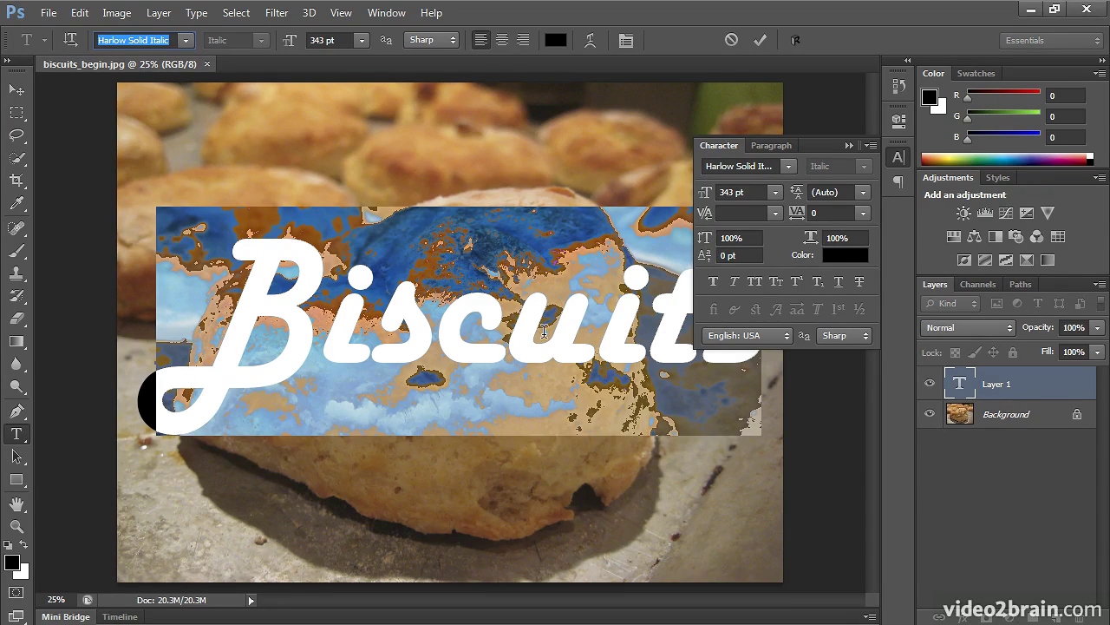
left_click(783, 214)
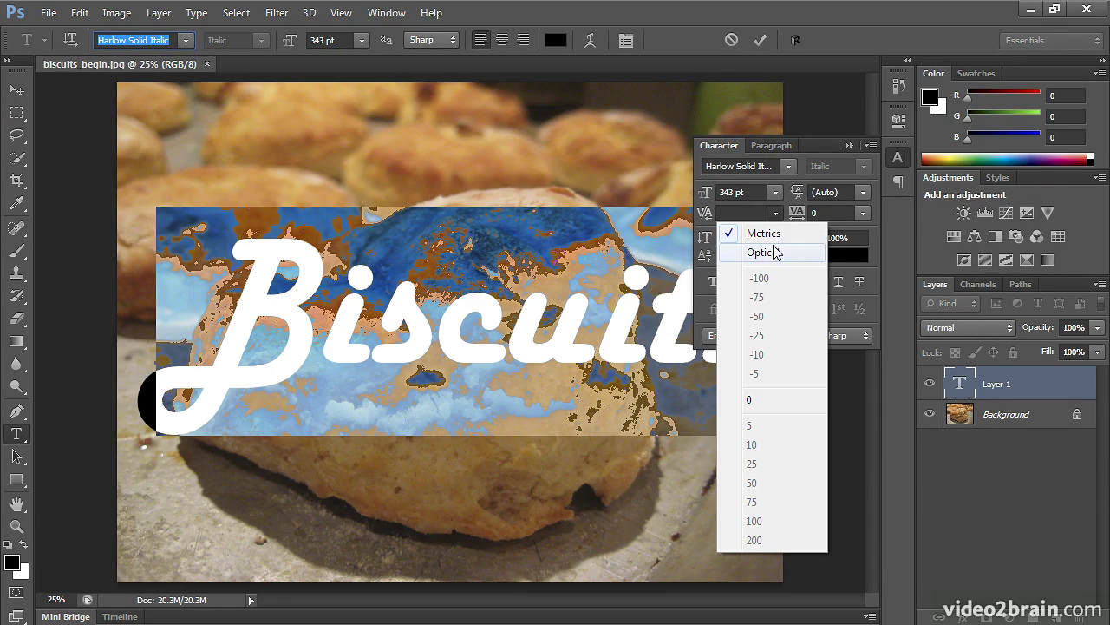
left_click(775, 252)
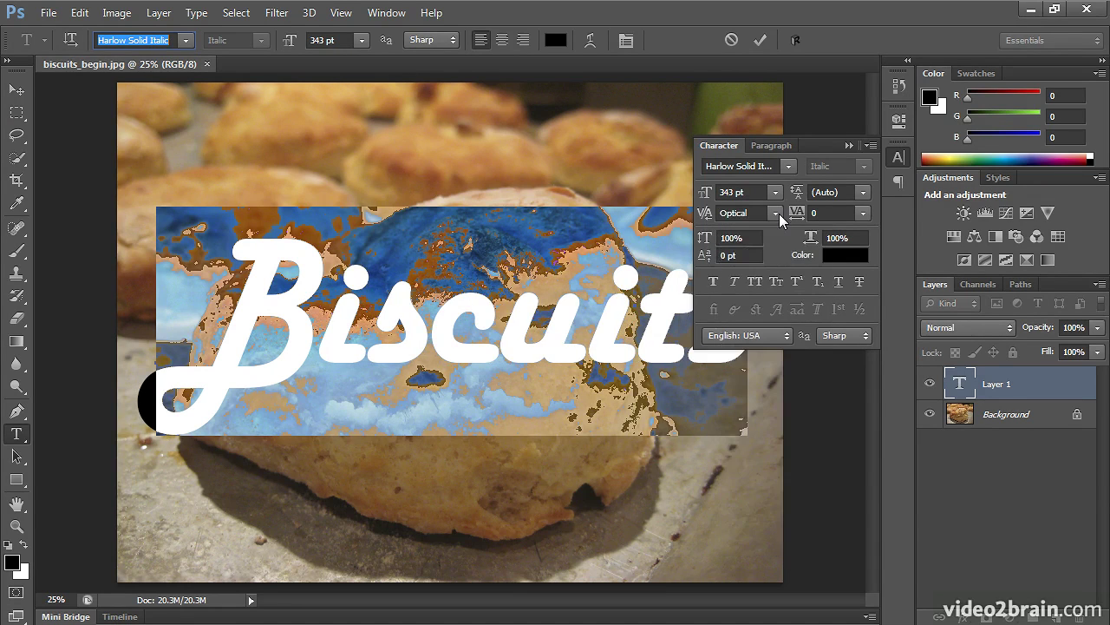
left_click(779, 213)
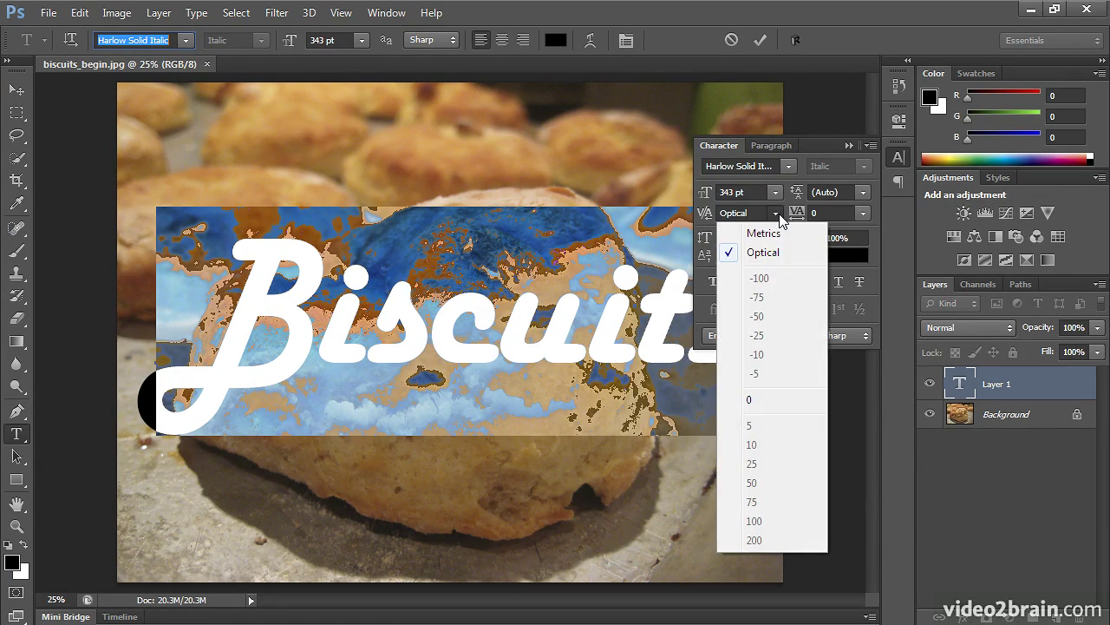
left_click(779, 215)
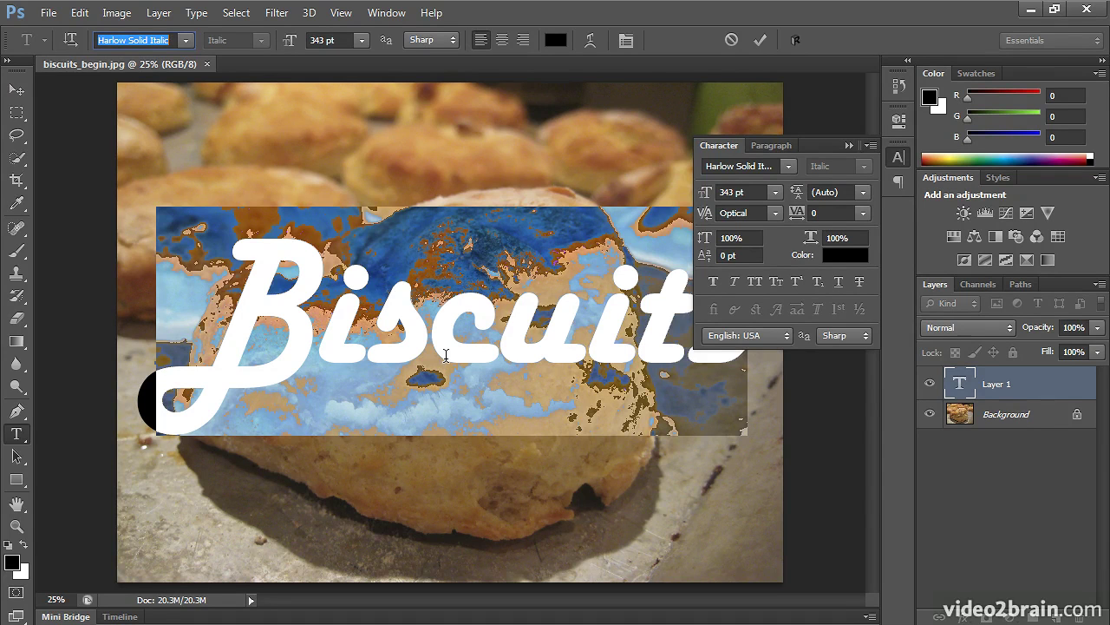
Step: Tighten the kerning between the B and i and set it to -20 between the s and c of "Biscuits"
left_click(325, 325)
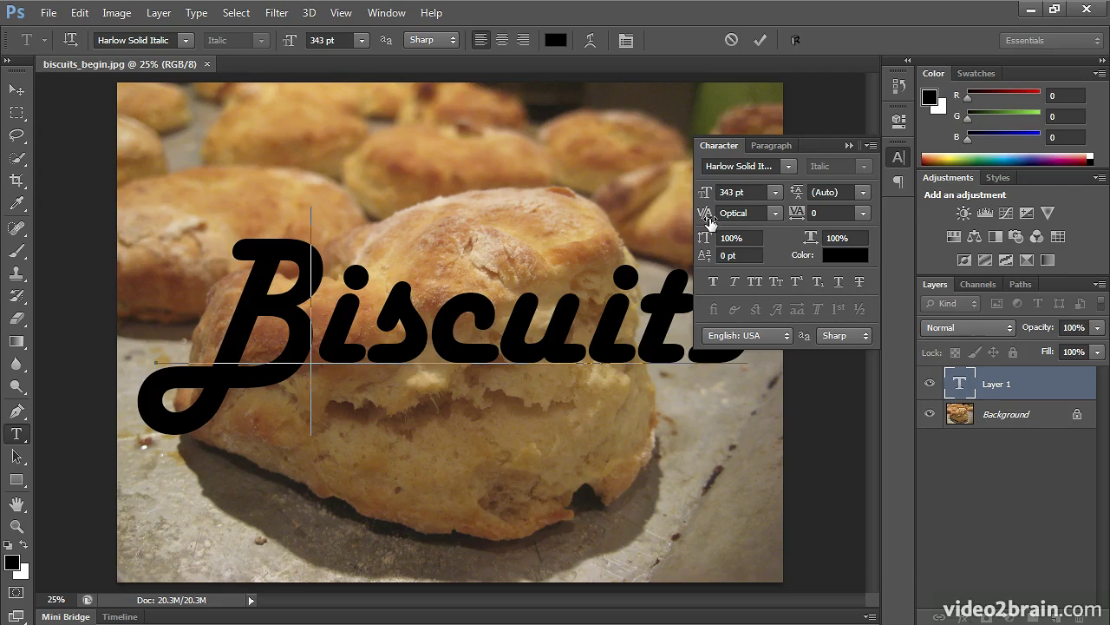
mouse_move(710, 220)
left_mouse_down()
mouse_move(729, 210)
mouse_move(704, 220)
left_mouse_up()
left_click(437, 311)
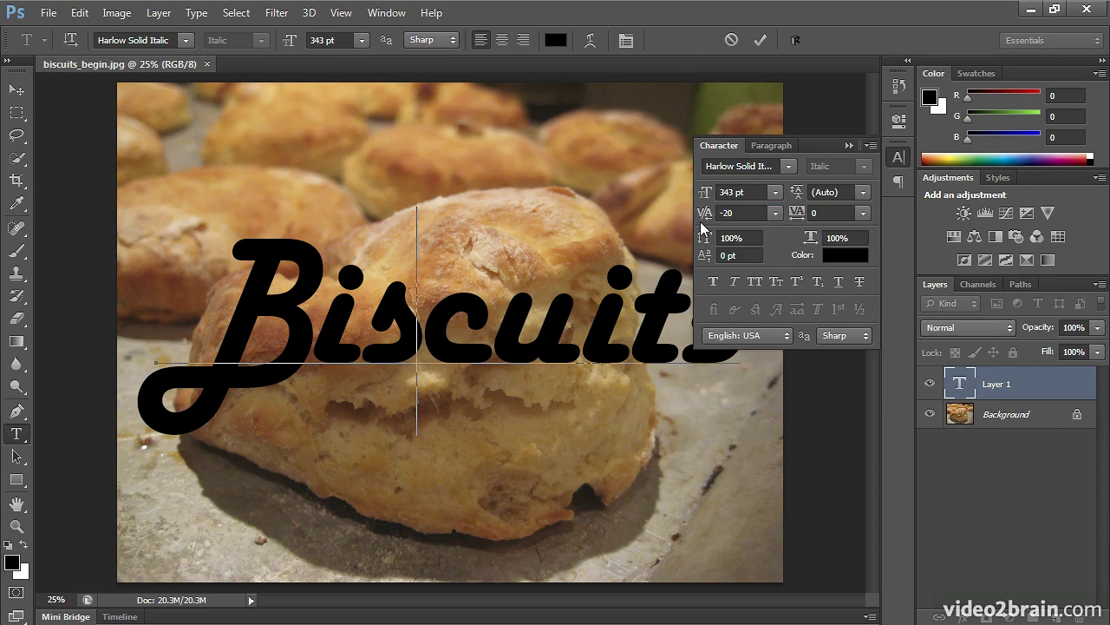
Step: Hide the character settings, commit the text and move "Biscuits" slightly down over the front biscuit
left_click(891, 161)
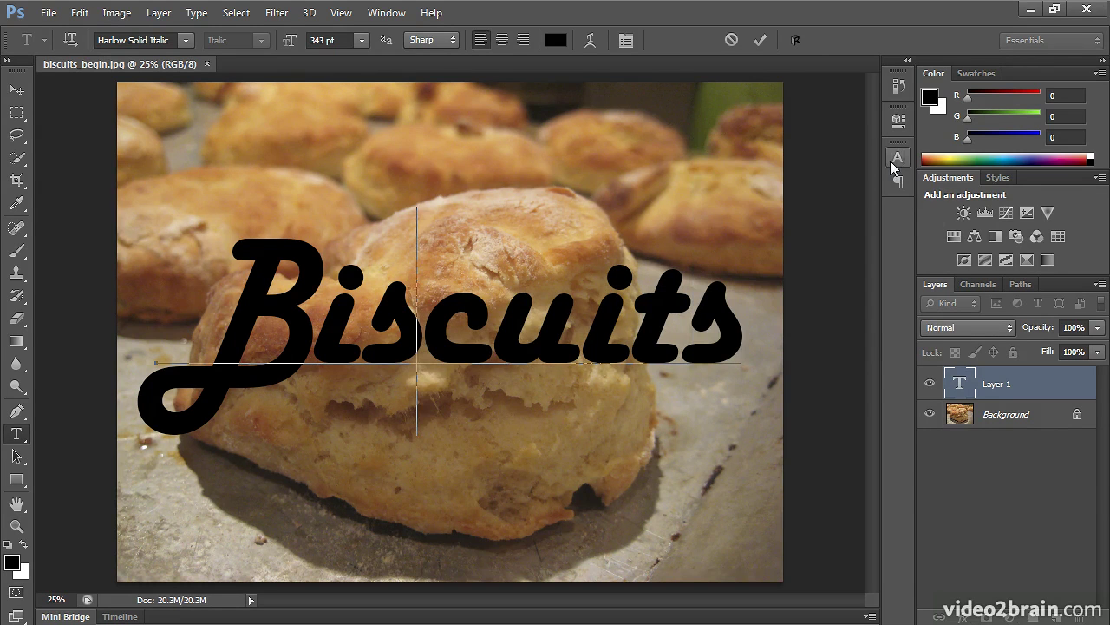
left_click(18, 90)
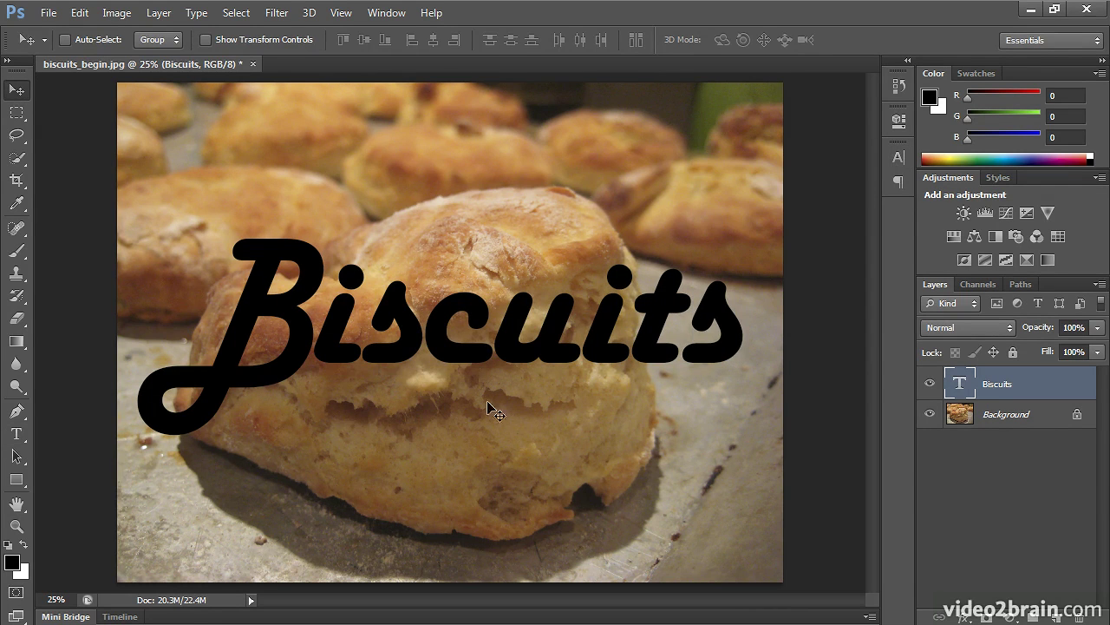
mouse_move(382, 356)
left_mouse_down()
mouse_move(373, 408)
mouse_move(382, 363)
left_mouse_up()
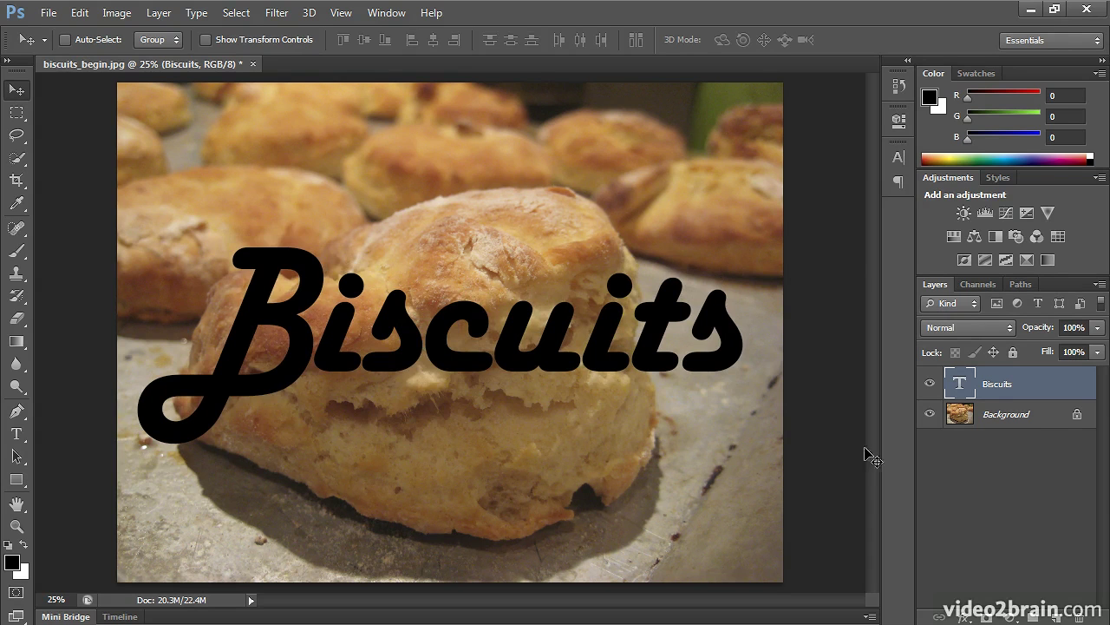
Step: Add a drop shadow to the "Biscuits" layer, placed down and to the left at a 46° angle and 24 px distance
left_click(963, 618)
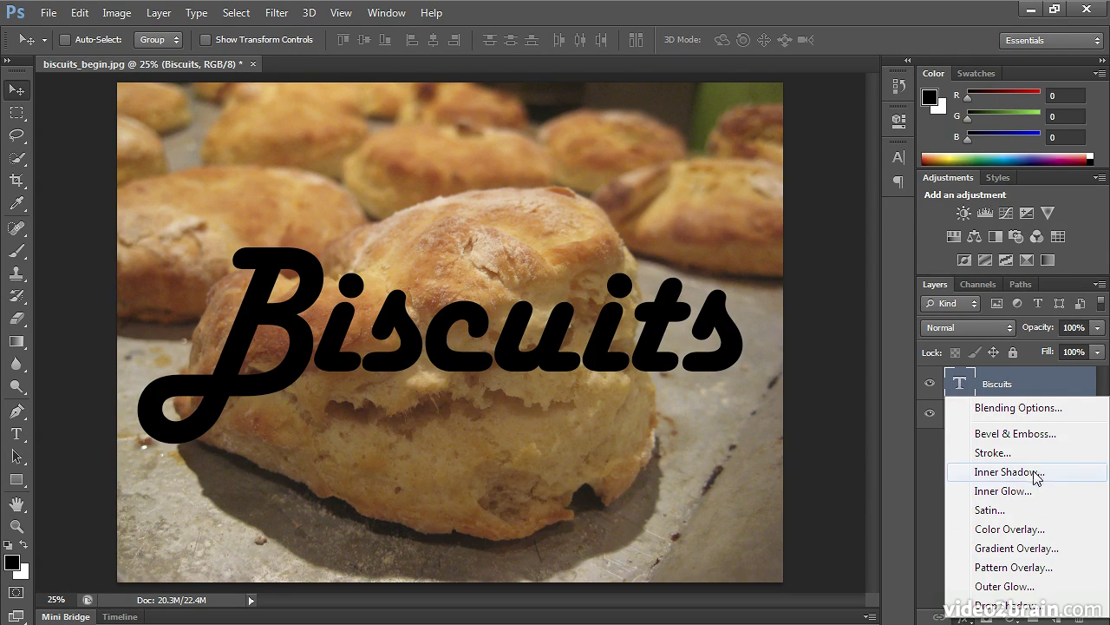
left_click(1022, 607)
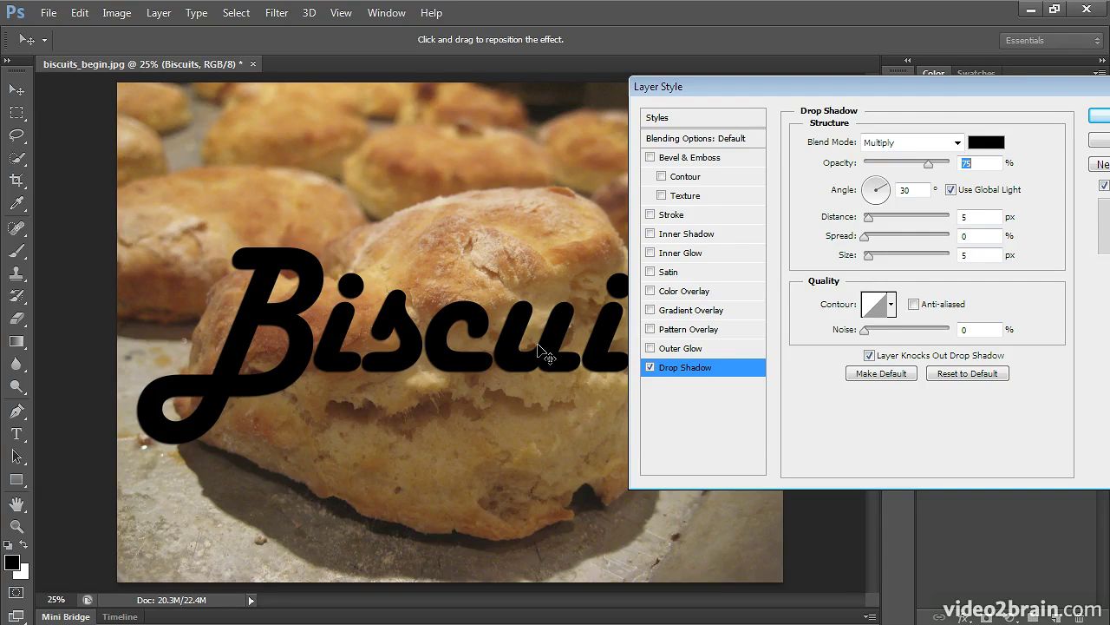
mouse_move(536, 352)
left_mouse_down()
mouse_move(517, 369)
mouse_move(541, 361)
mouse_move(531, 366)
left_mouse_up()
left_click_drag(734, 87, 624, 74)
left_click_drag(306, 336, 303, 328)
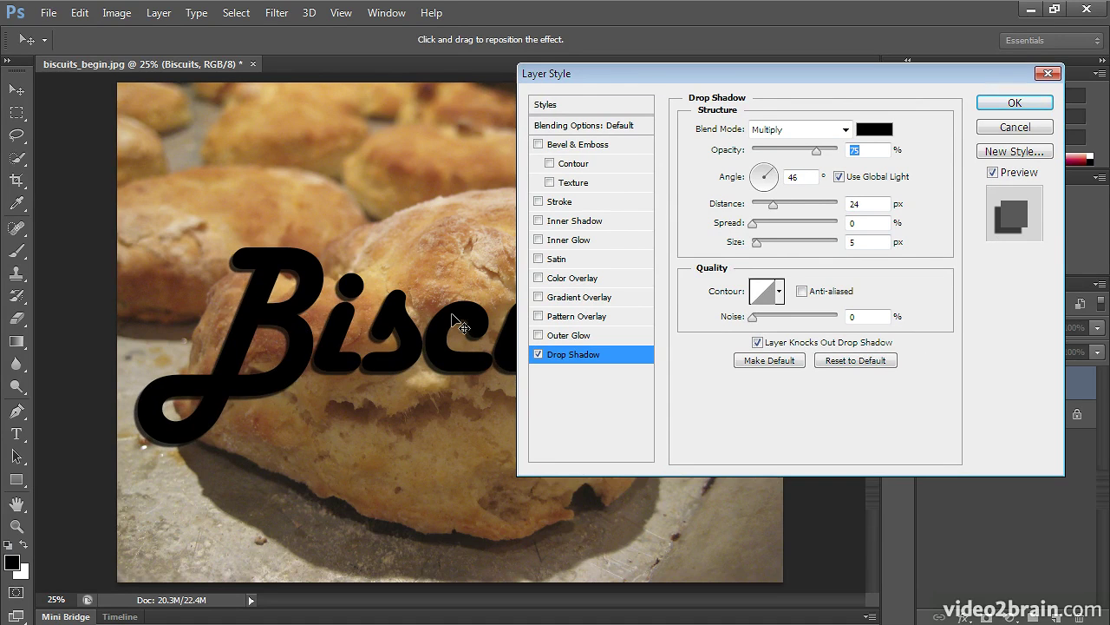
Step: Try different drop shadow sizes up to 21 px and leave a moderately larger size that softens the shadow's edge
left_click(857, 244)
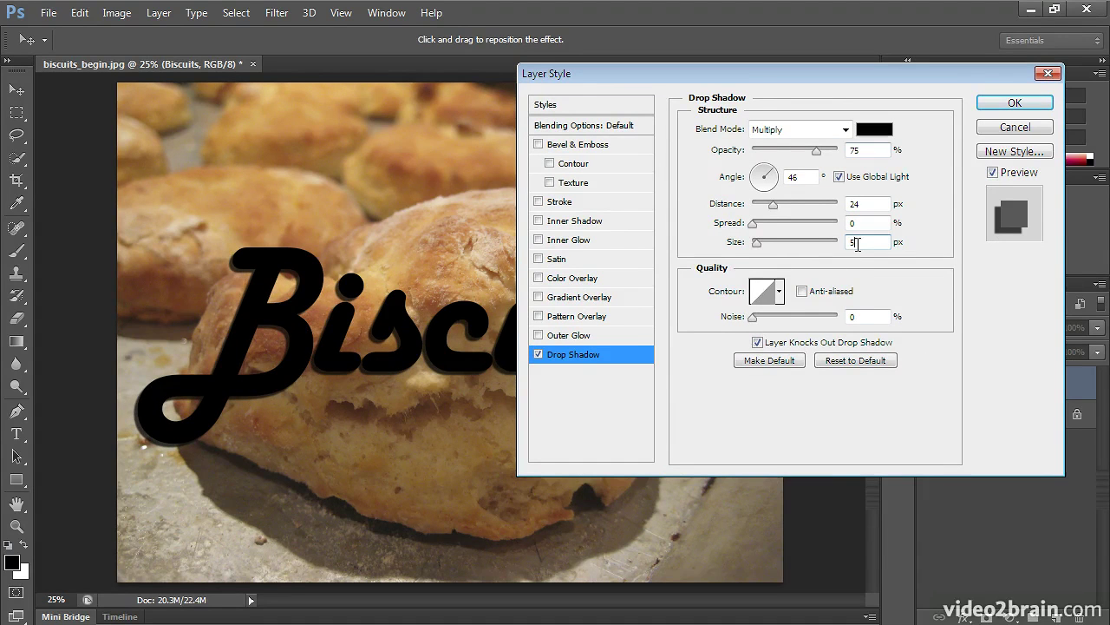
key("Up")
key("Up")
key("Up")
key("Up")
key("Up")
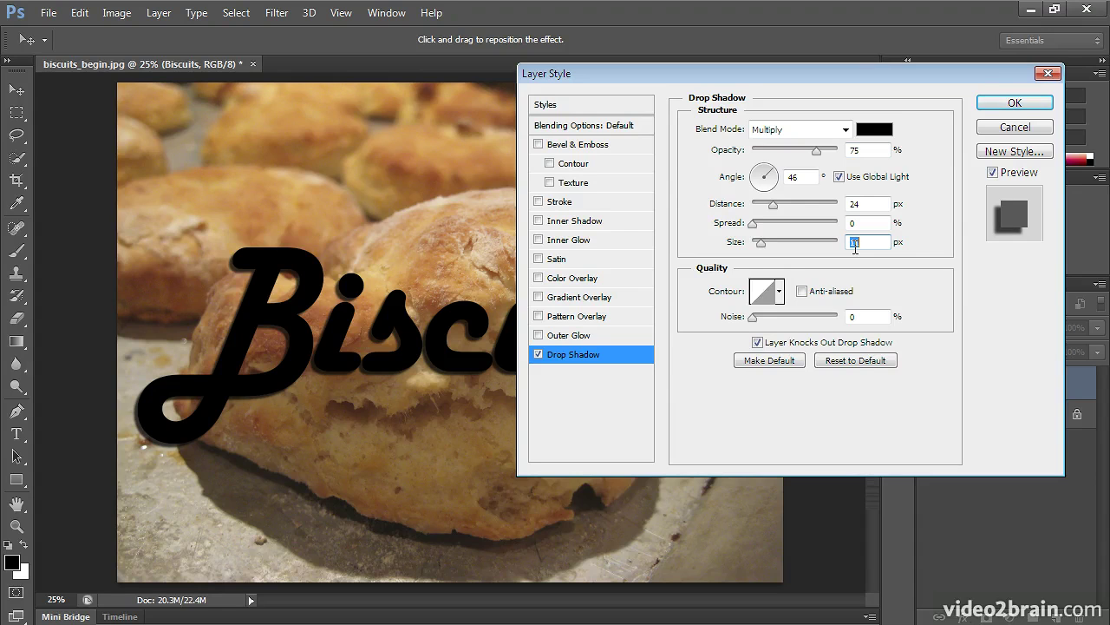
key("Up")
key("Up")
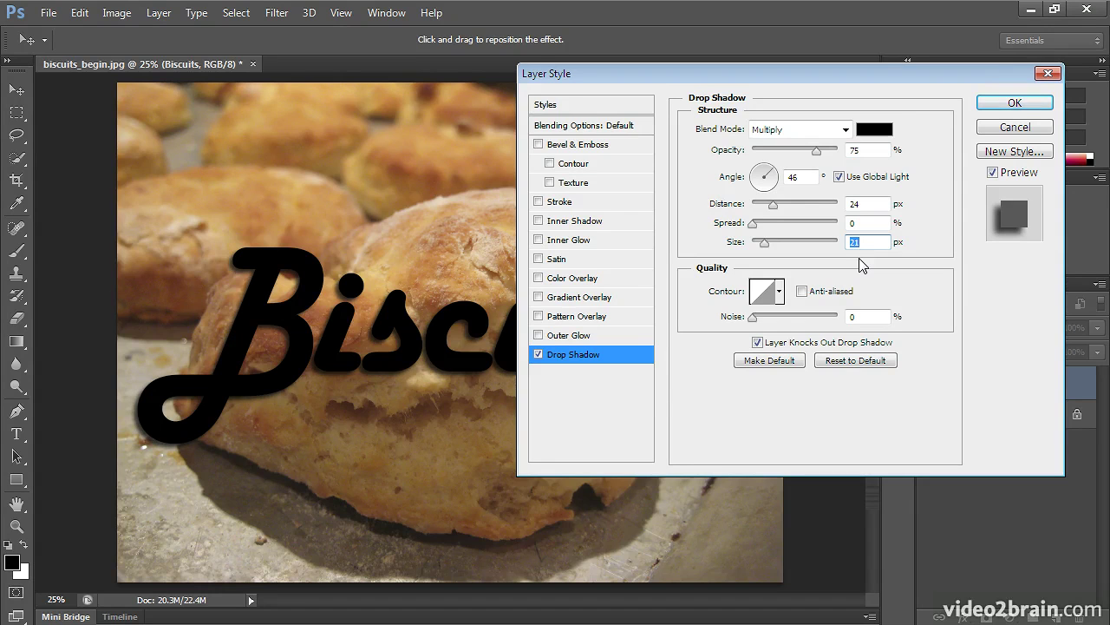
key("Down")
key("Down")
key("Down")
key("Down")
key("Up")
key("Up")
key("Up")
key("Down")
key("Down")
key("Down")
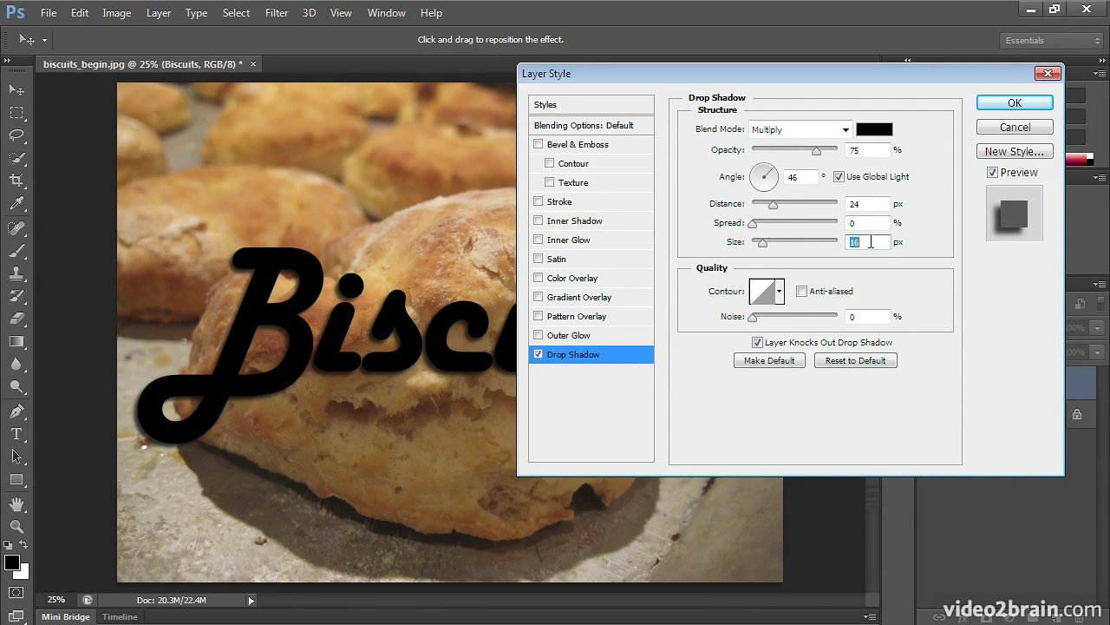
key("Up")
key("Up")
Step: Add a smooth Inner Bevel through Bevel & Emboss to the text, keeping the lettering uncovered for preview
left_click(582, 145)
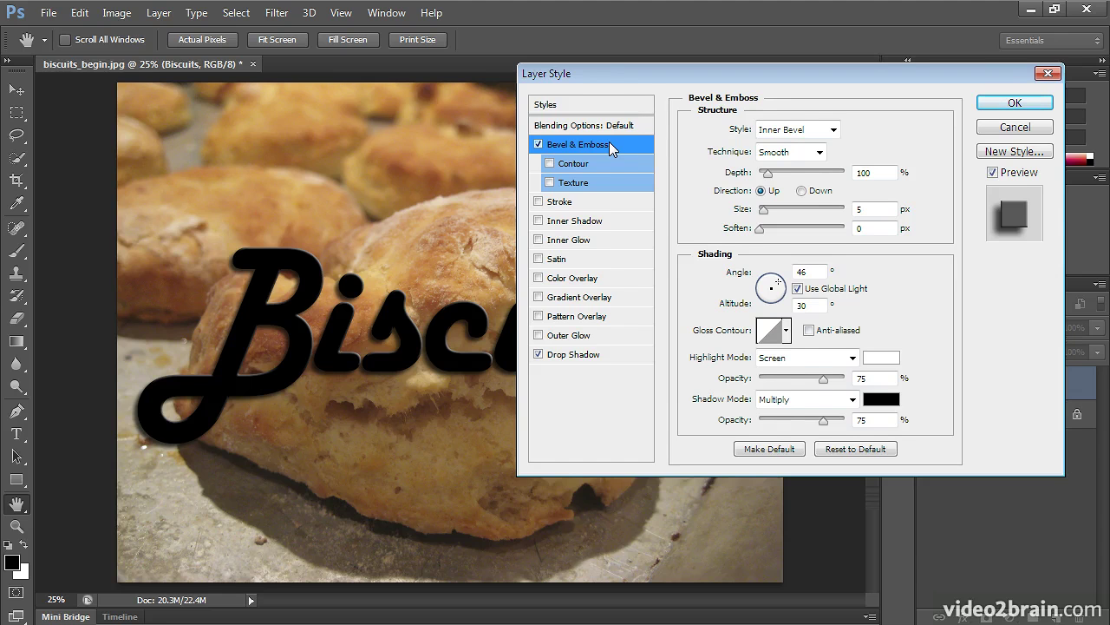
left_click_drag(613, 78, 650, 75)
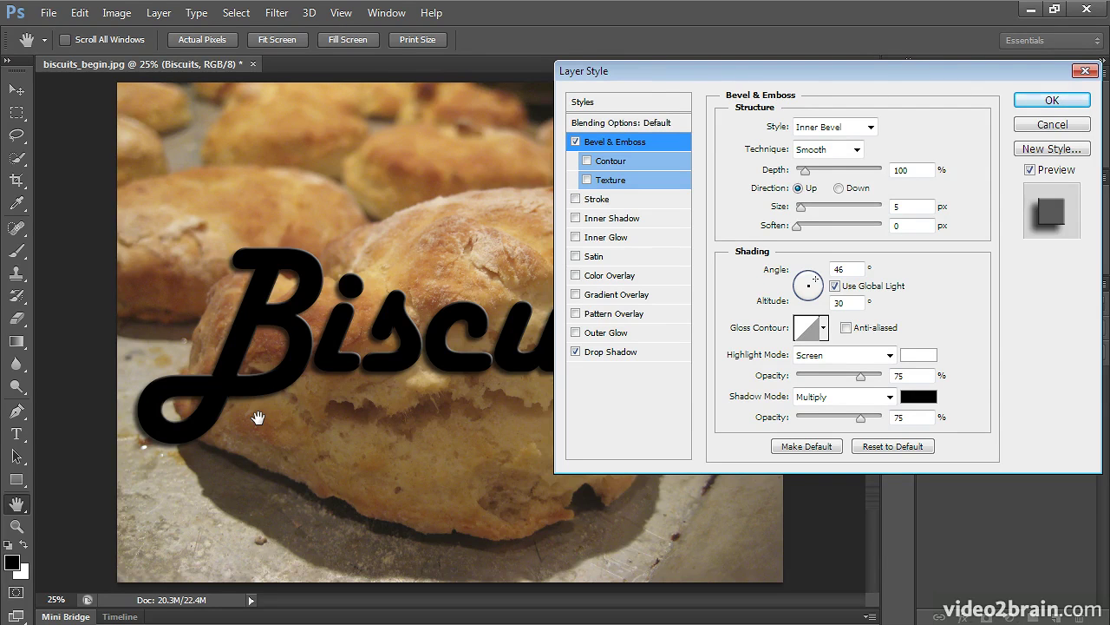
Step: Enable Pattern Overlay on the text and toggle it repeatedly to compare the bevel with and without the pattern
left_click(631, 318)
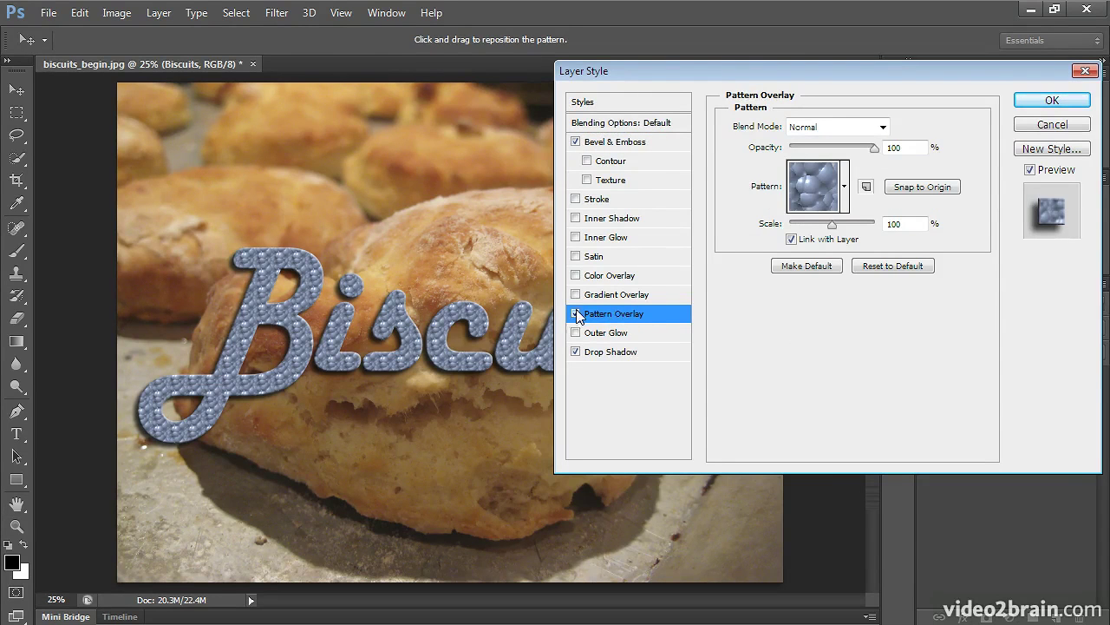
left_click(645, 144)
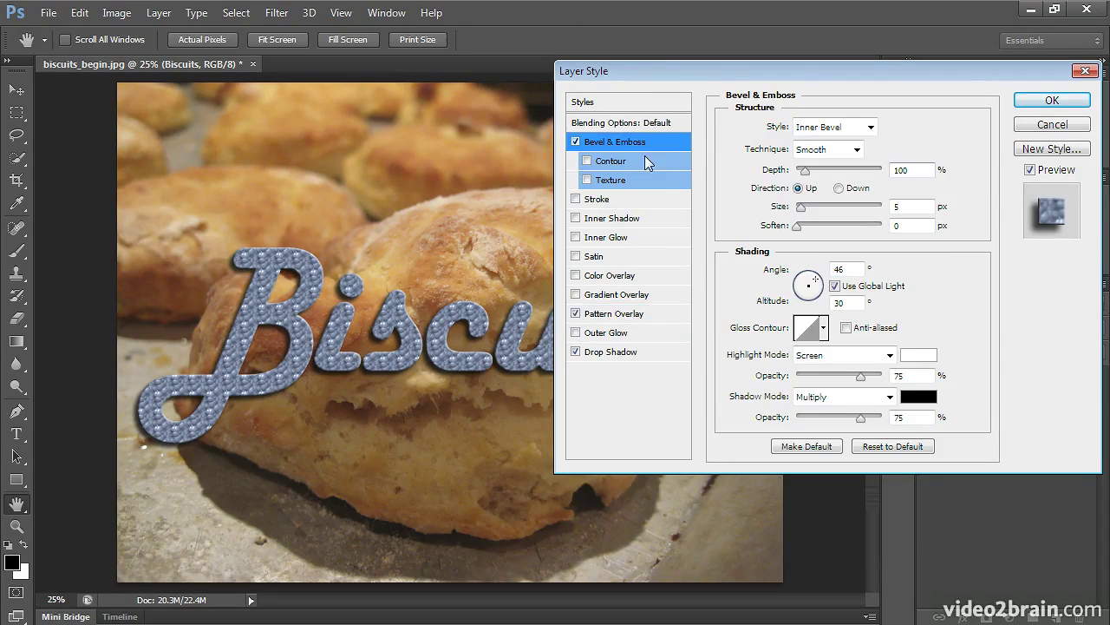
left_click(576, 314)
left_click(576, 320)
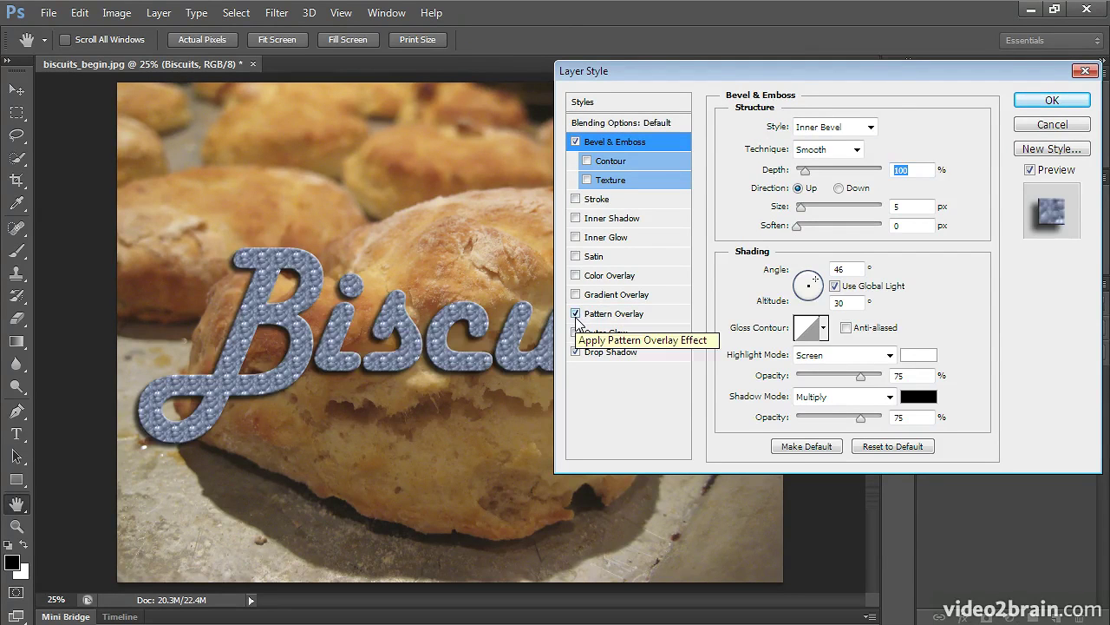
left_click(577, 320)
left_click(577, 314)
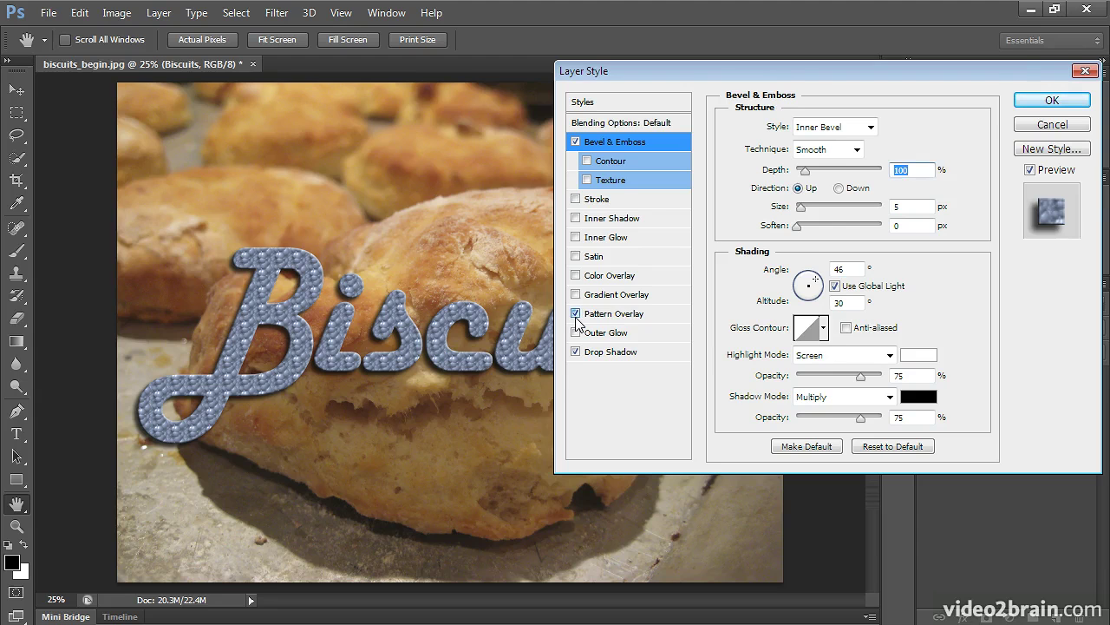
left_click(576, 314)
left_click(576, 314)
Step: Set the text's Pattern Overlay to the biscuits_begin.jpg pattern
left_click(596, 319)
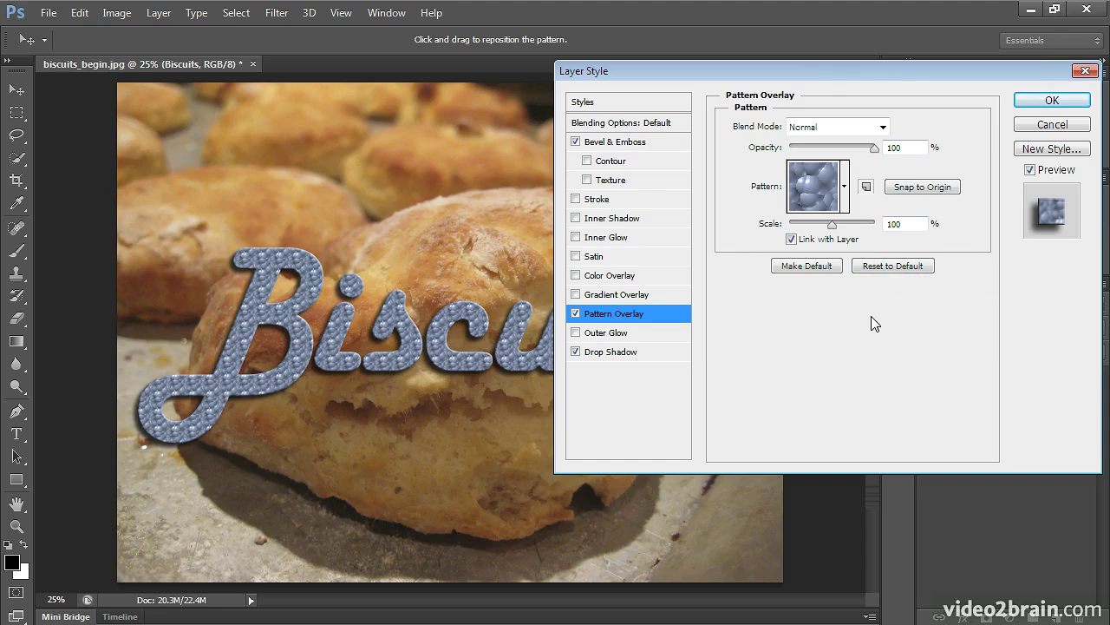
left_click(845, 196)
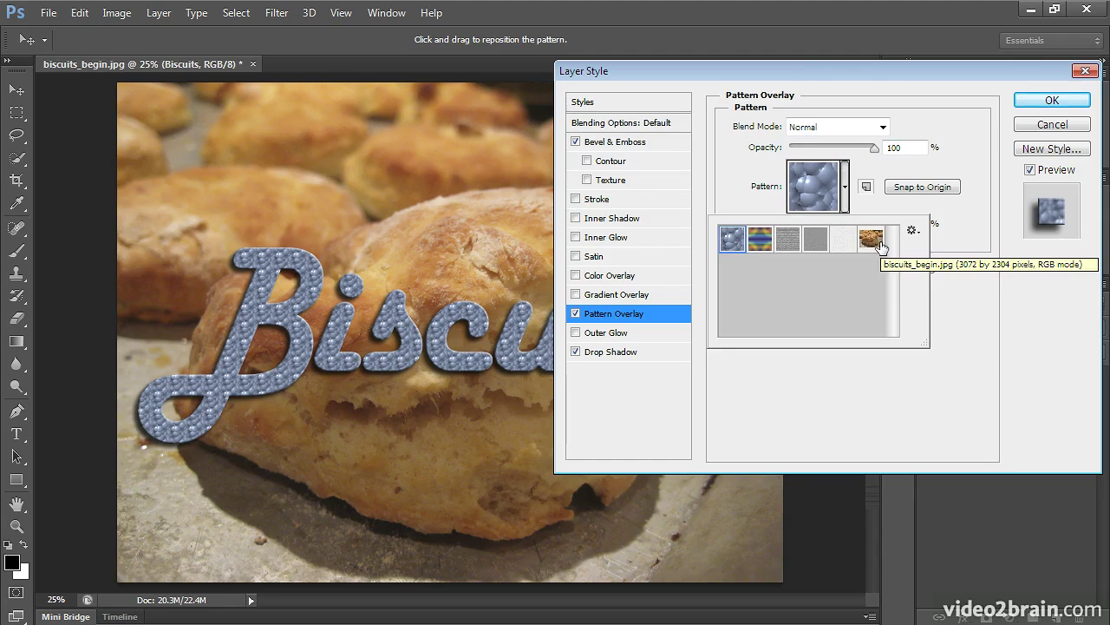
left_click(872, 240)
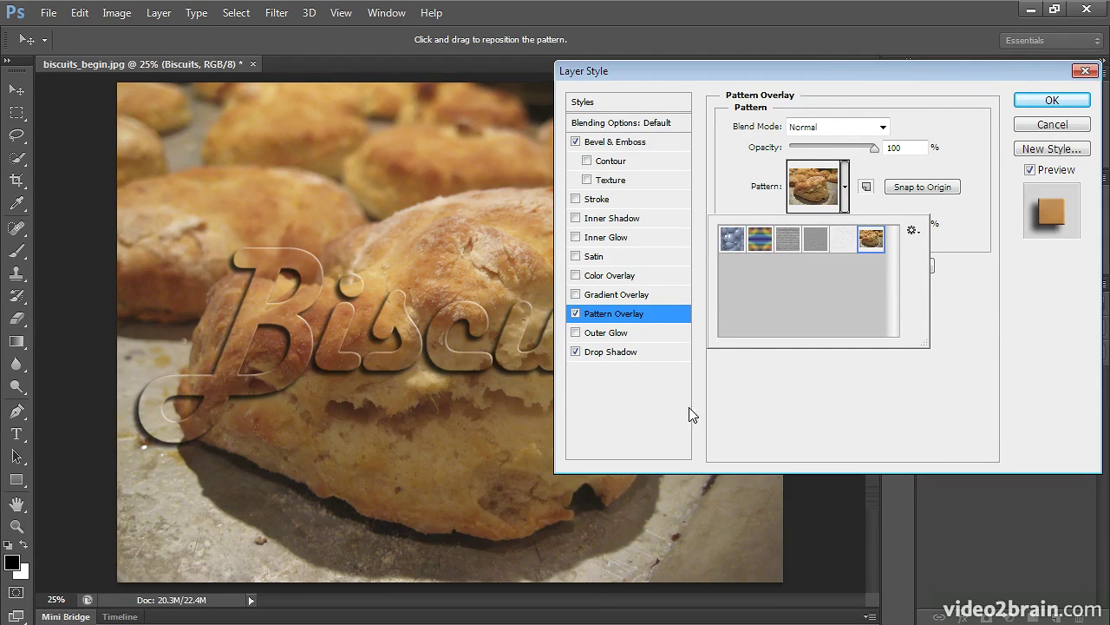
left_click(972, 230)
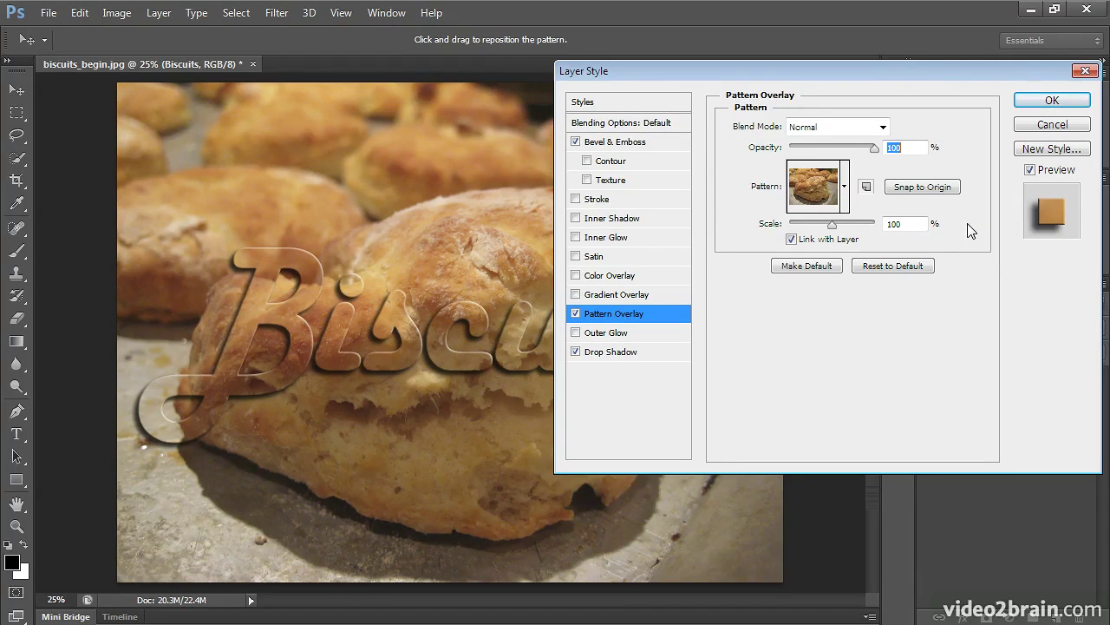
Step: Apply the layer style with Link with Layer enabled and move the text up over the rear biscuits
left_click(833, 242)
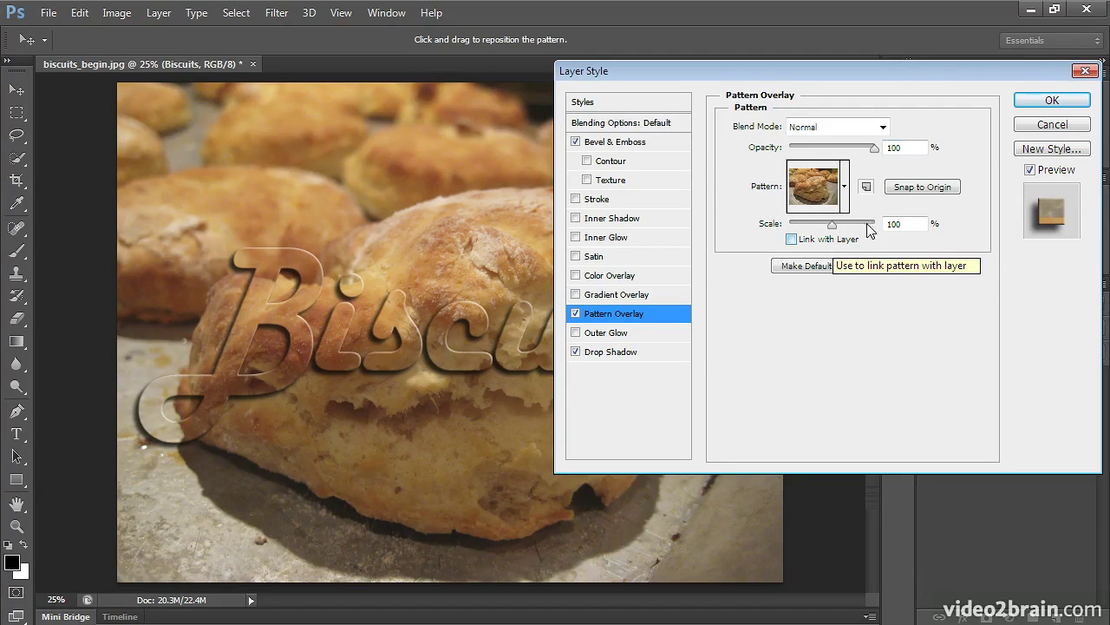
left_click(827, 241)
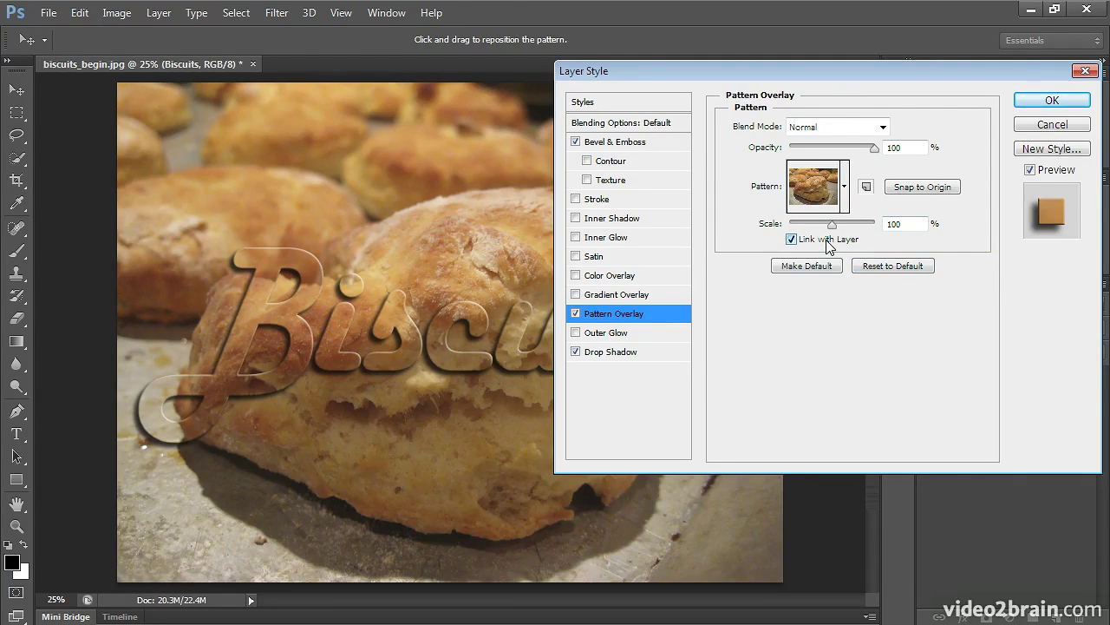
left_click(1051, 99)
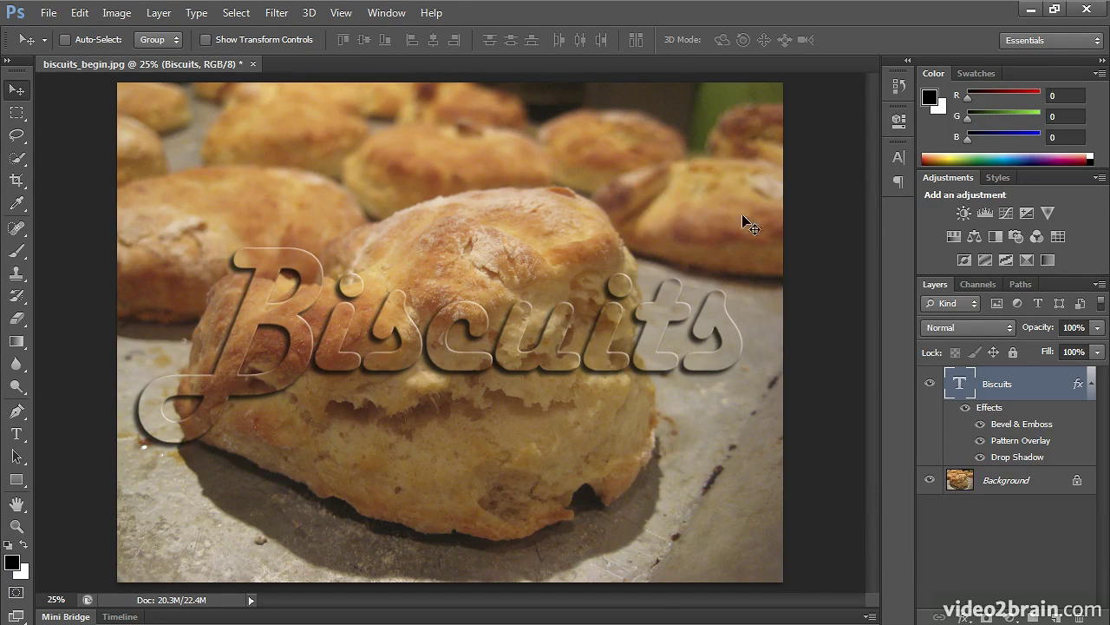
left_click_drag(335, 350, 331, 219)
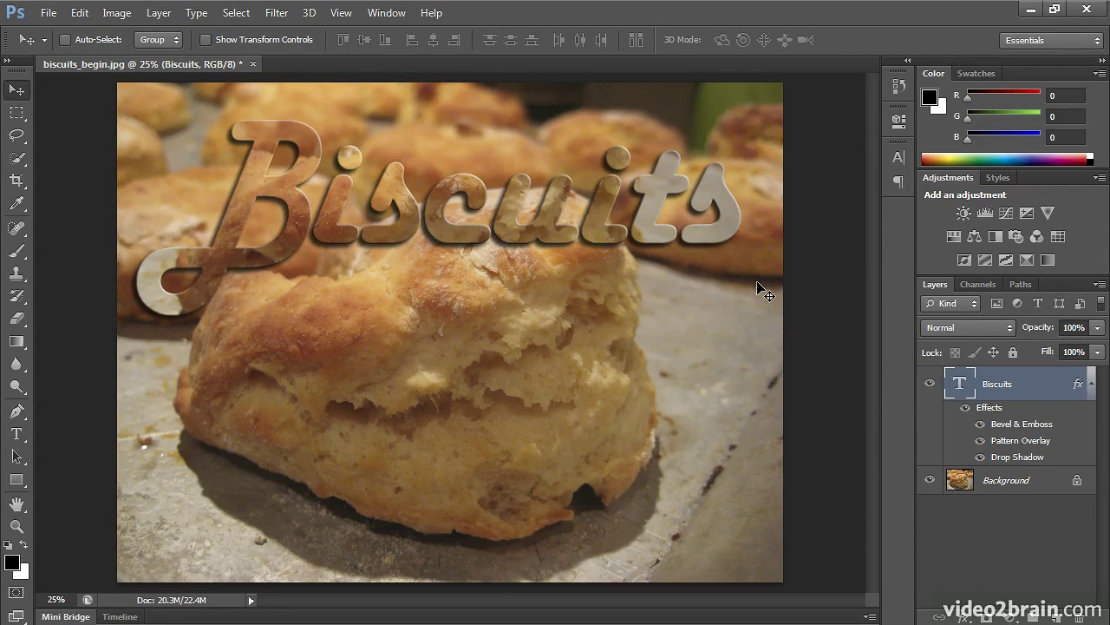
Step: Snap the overlay pattern to the origin with Link with Layer off, and move the text down over the front biscuit
double_click(1037, 443)
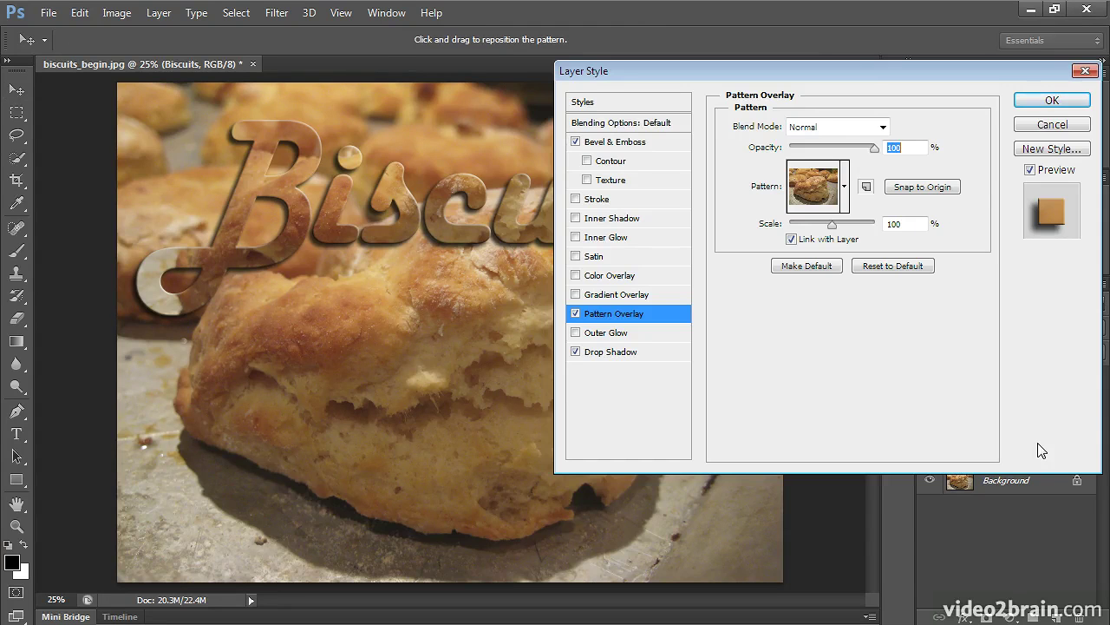
left_click(898, 188)
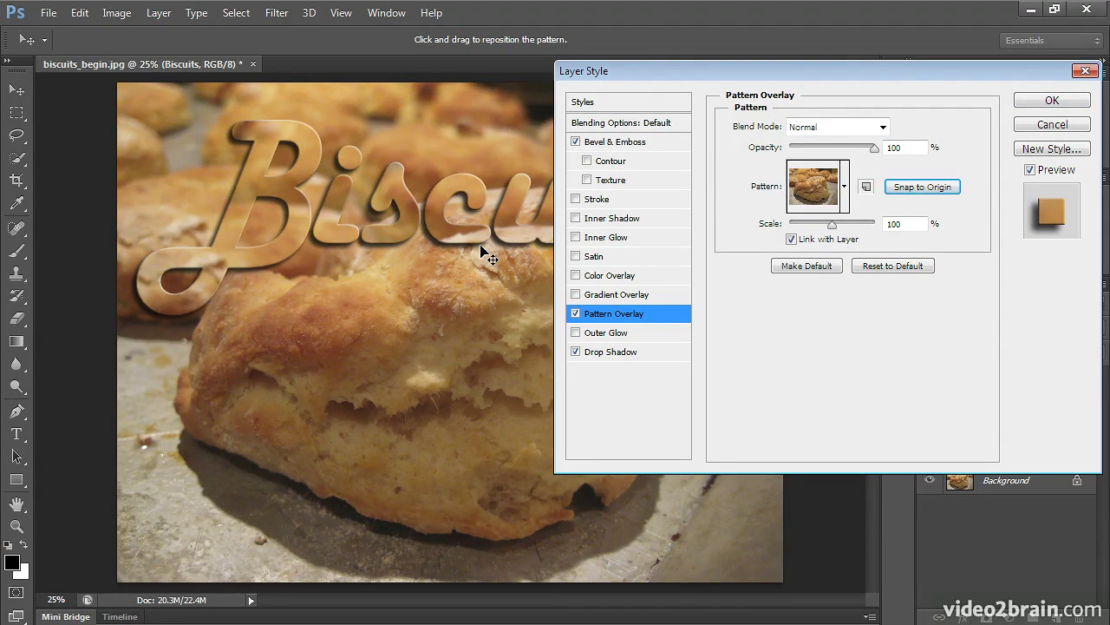
left_click(810, 243)
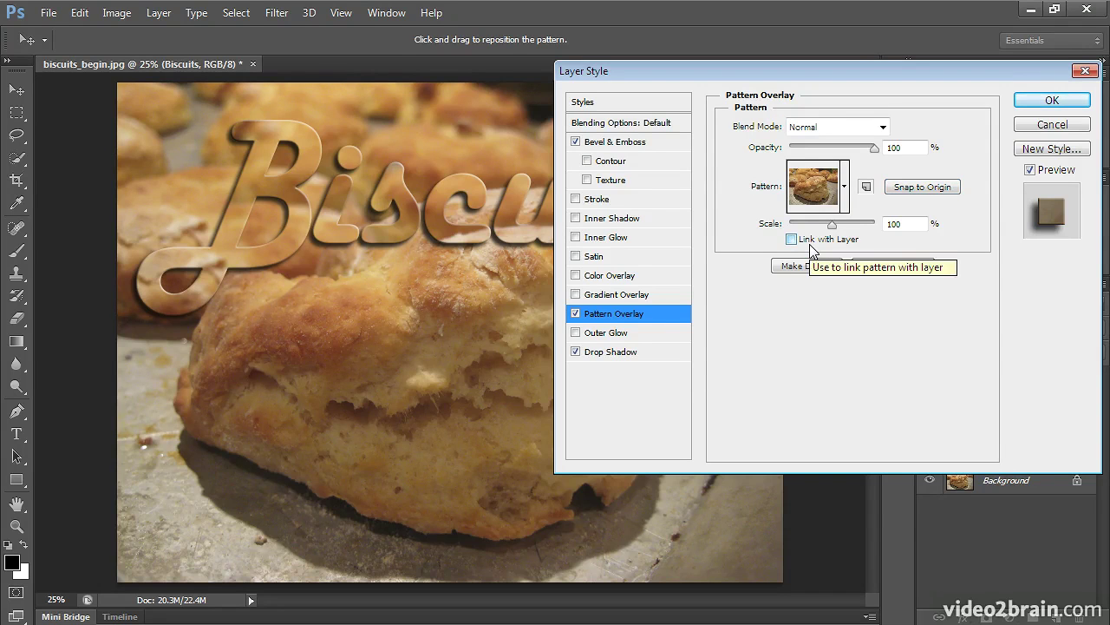
left_click(1086, 99)
left_click_drag(520, 233, 522, 386)
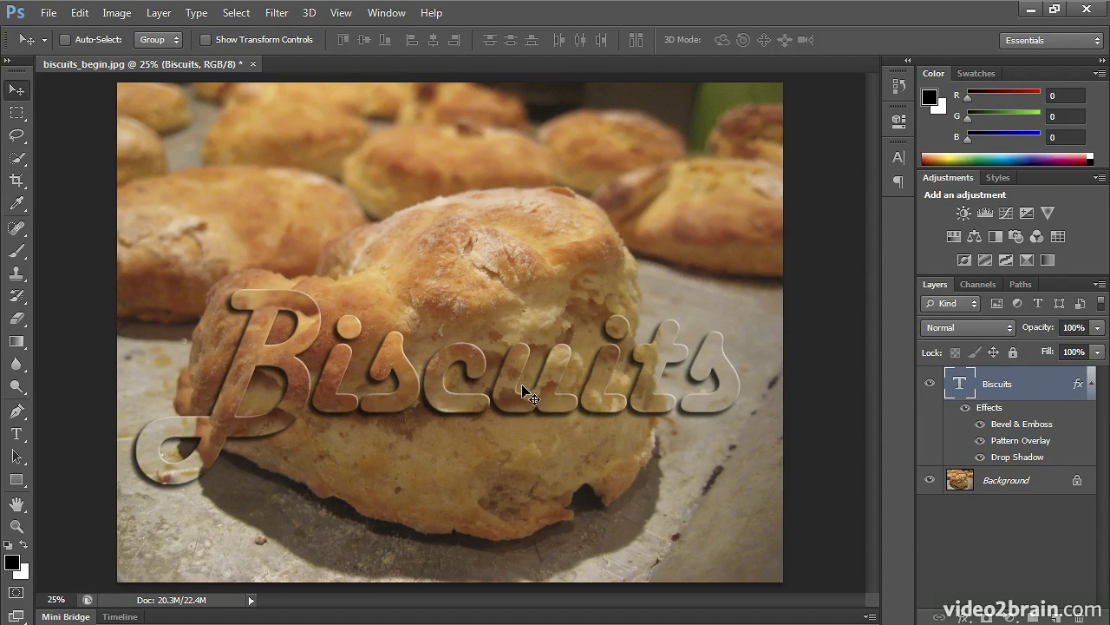